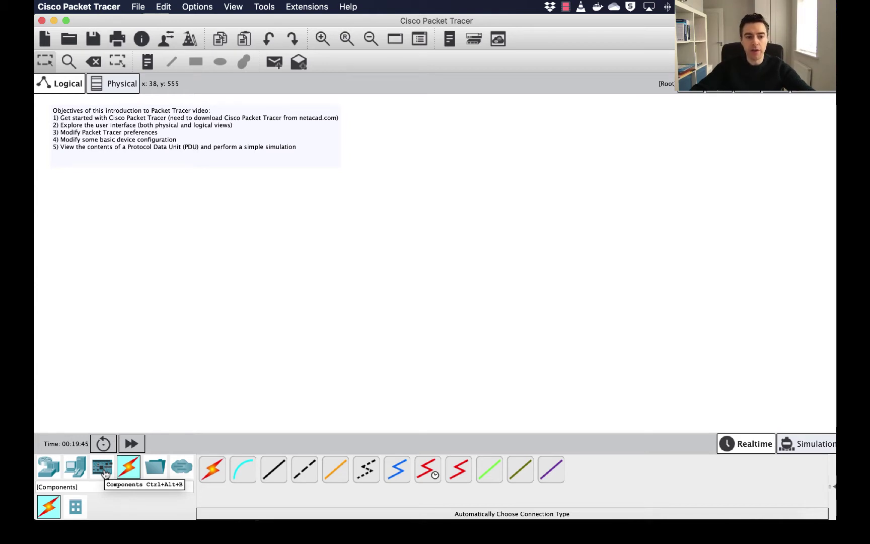
- Place a 4331 router in the logical workspace, just below the objectives note
click(49, 467)
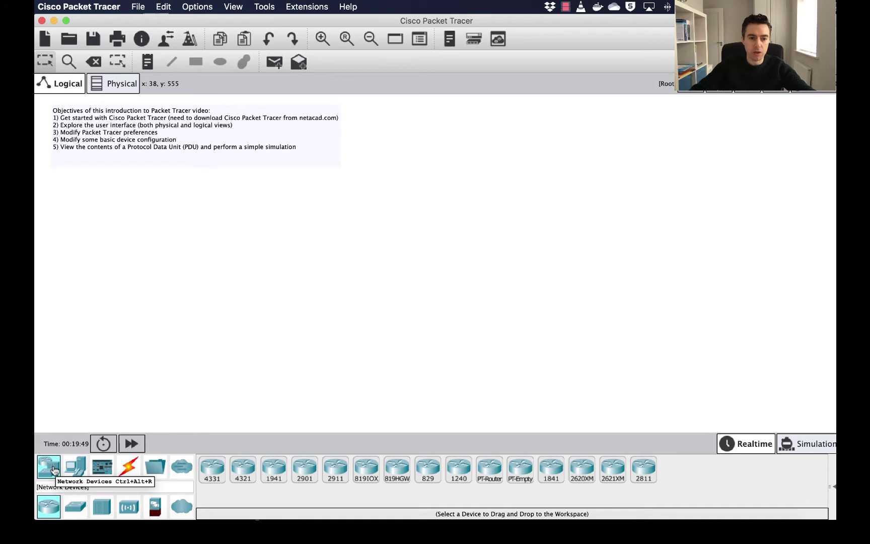
click(211, 478)
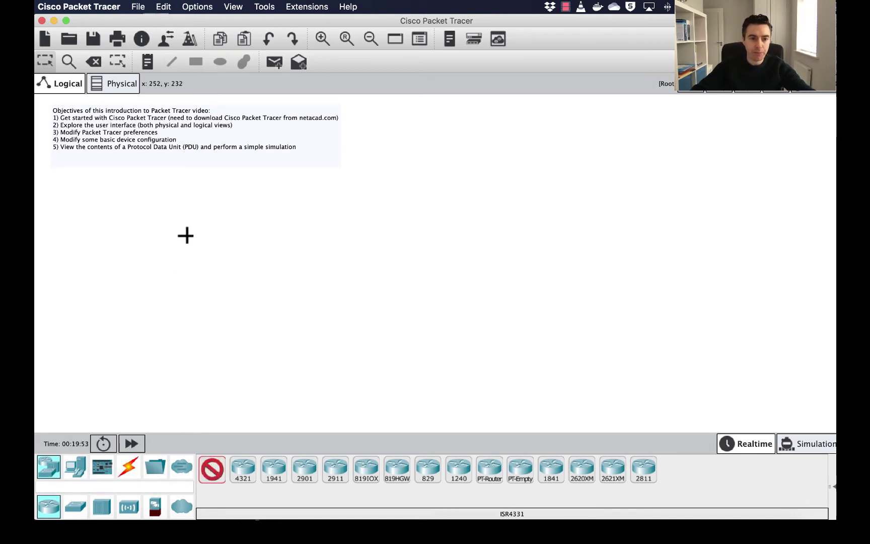
click(205, 203)
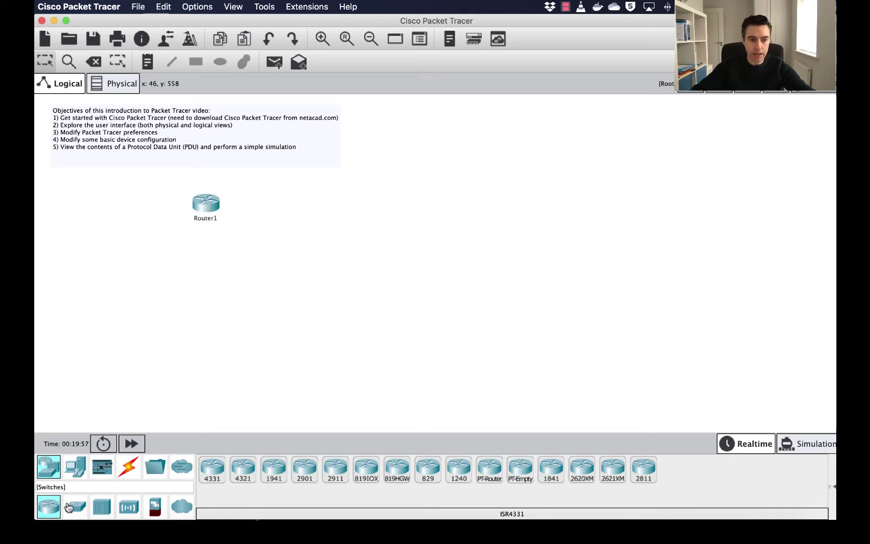
- Place a 3650-24PS multilayer switch directly below the router
click(72, 509)
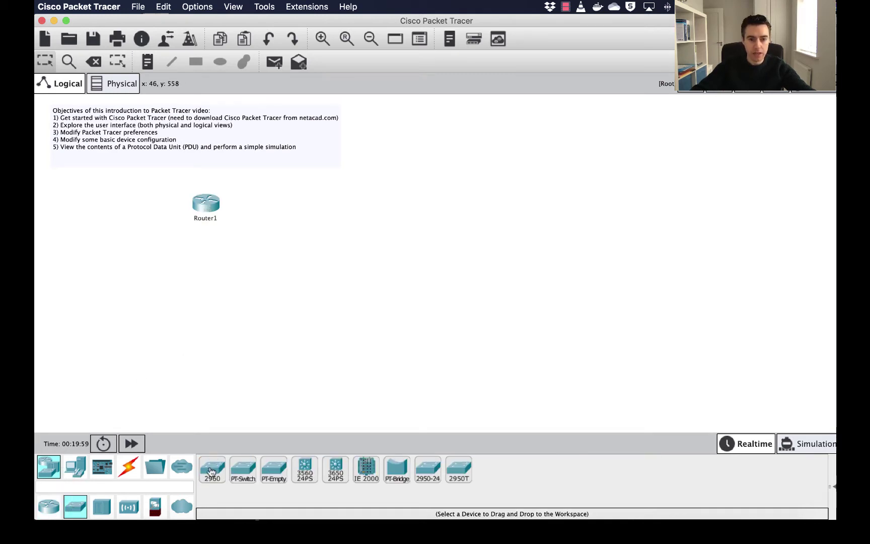
click(339, 472)
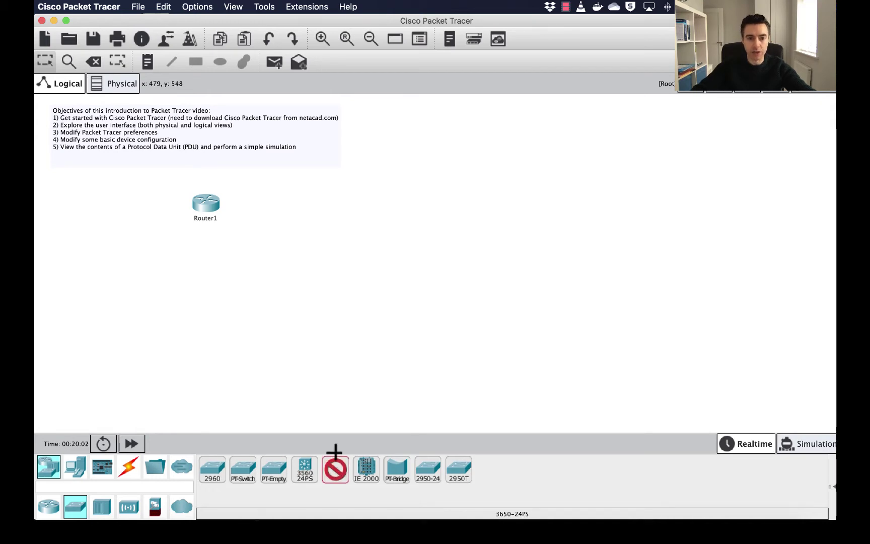
click(195, 272)
mouse_move(195, 274)
mouse_down()
mouse_move(209, 271)
mouse_move(201, 264)
mouse_up()
click(200, 317)
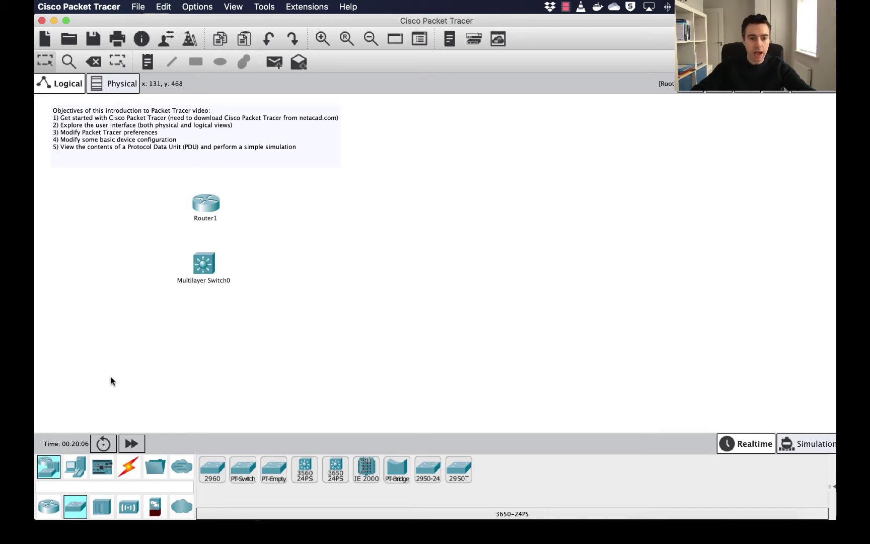
- Add a 2960 switch below the multilayer switch and a PC beneath it
click(212, 469)
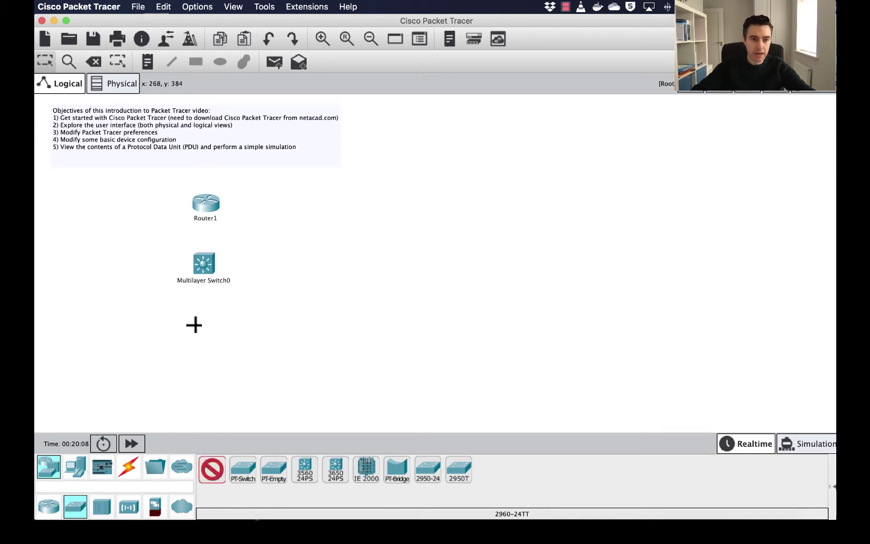
click(195, 324)
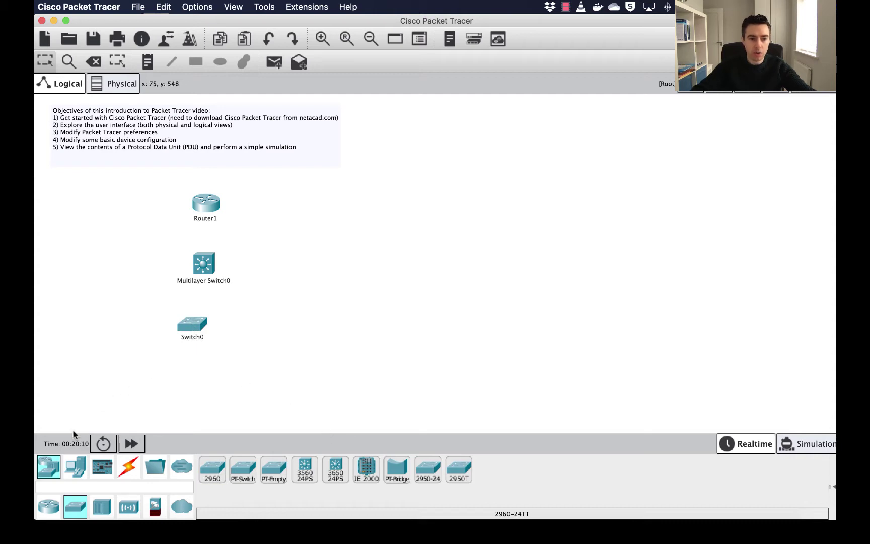
click(75, 467)
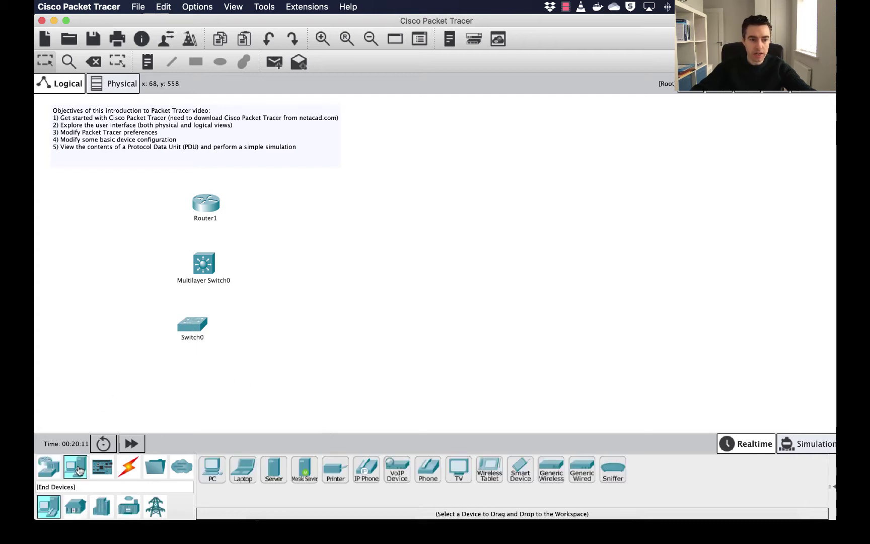
click(212, 469)
click(181, 382)
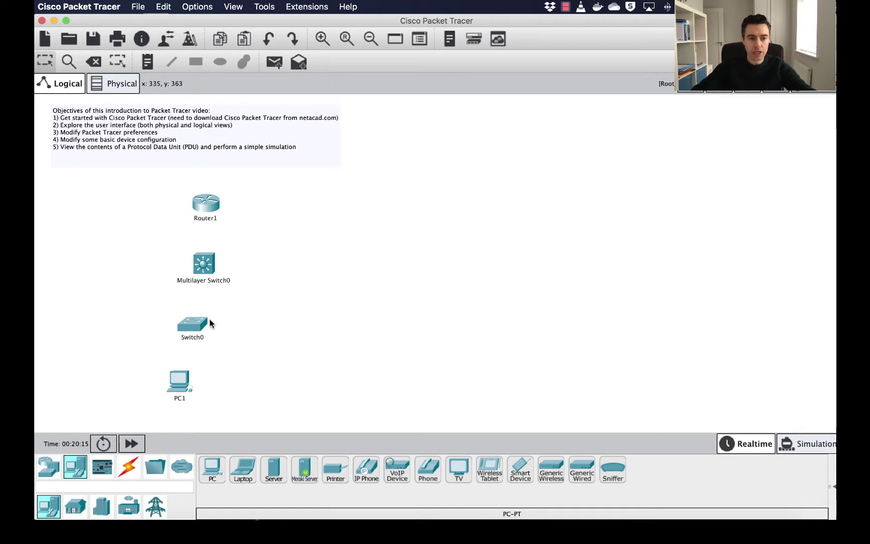
- Connect the PC's FastEthernet0 to the 2960 switch's FastEthernet0/10 with a copper straight-through cable, and move the PC slightly lower
click(129, 468)
click(274, 469)
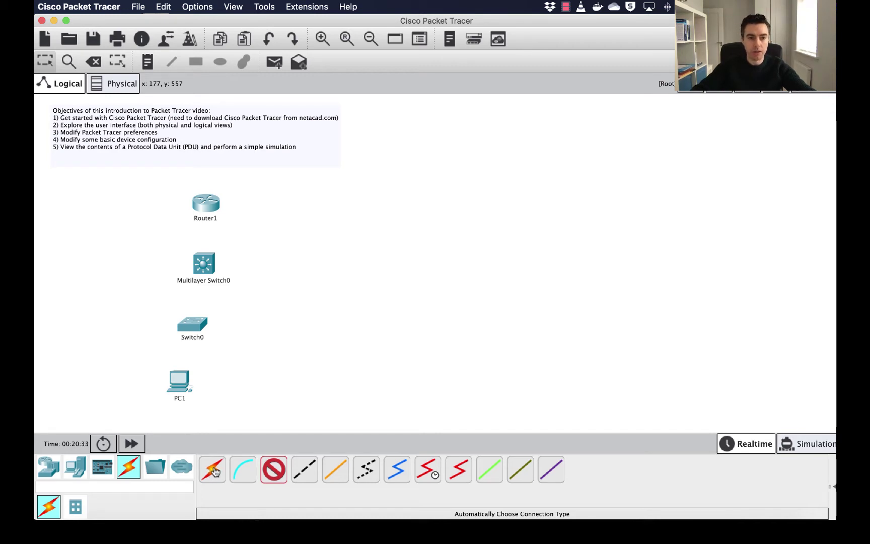
click(182, 381)
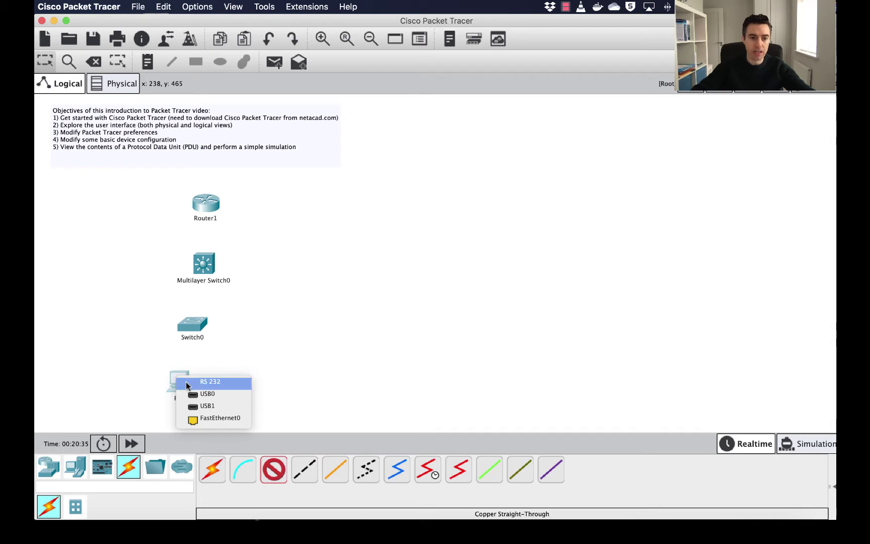
click(213, 419)
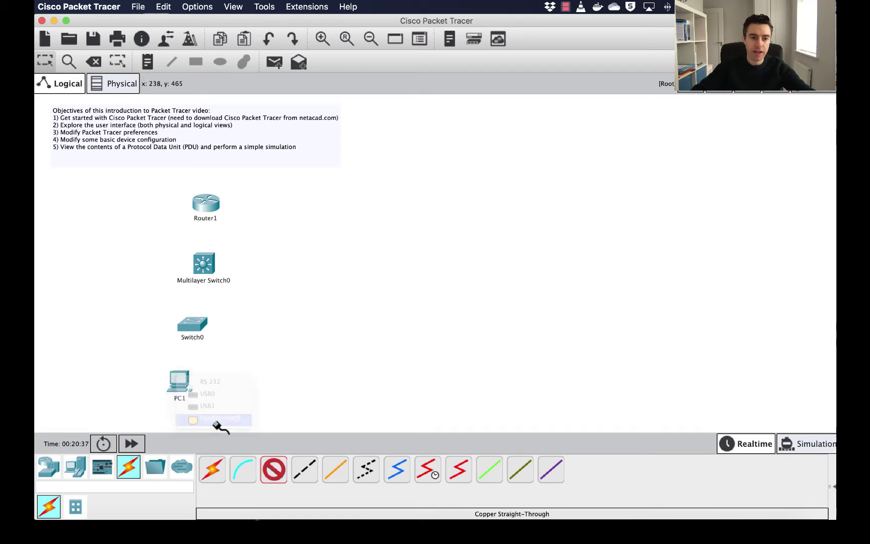
click(195, 325)
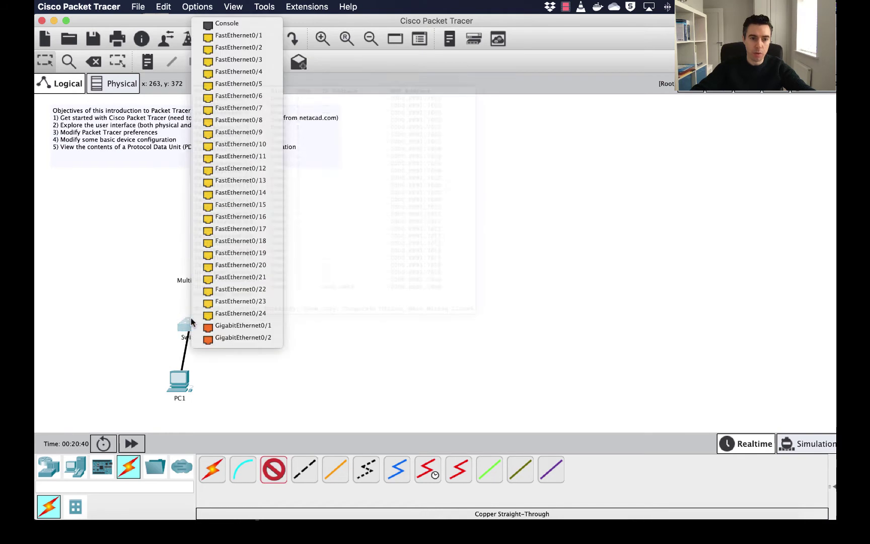
click(242, 144)
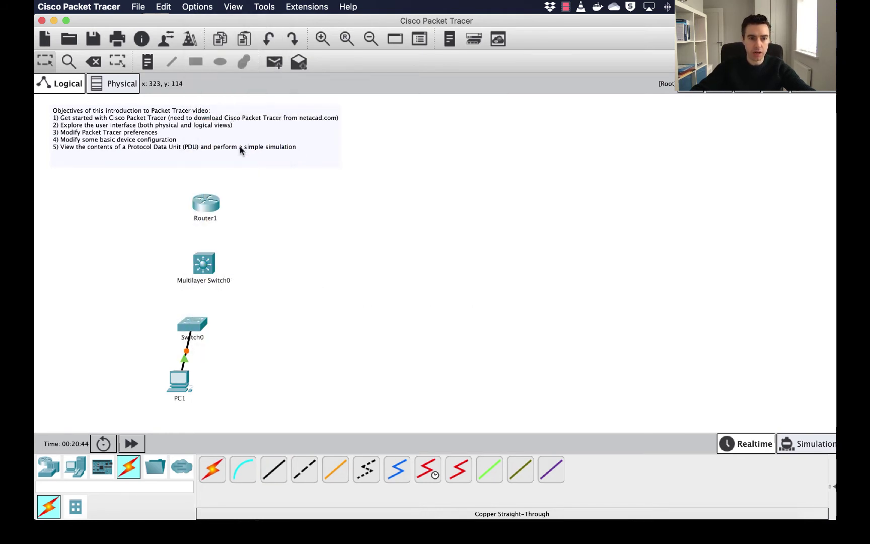
drag(176, 376, 183, 407)
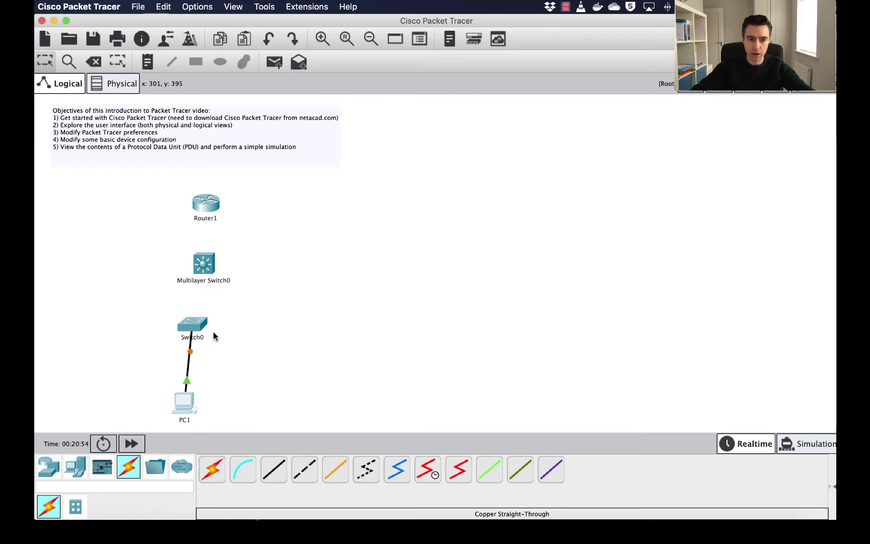
- Connect the 2960 switch's GigabitEthernet0/1 to the multilayer switch's GigabitEthernet1/0/1 with a copper cross-over cable, and move the multilayer switch slightly up
click(308, 472)
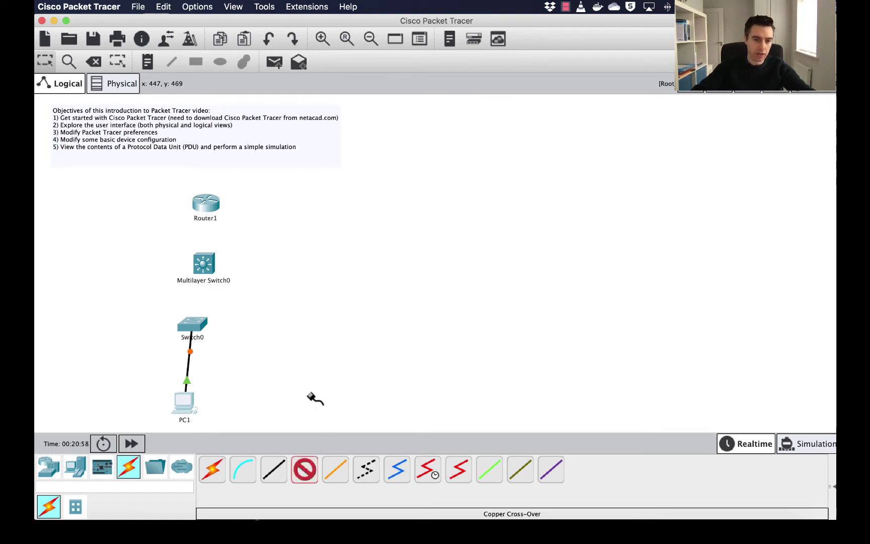
click(195, 322)
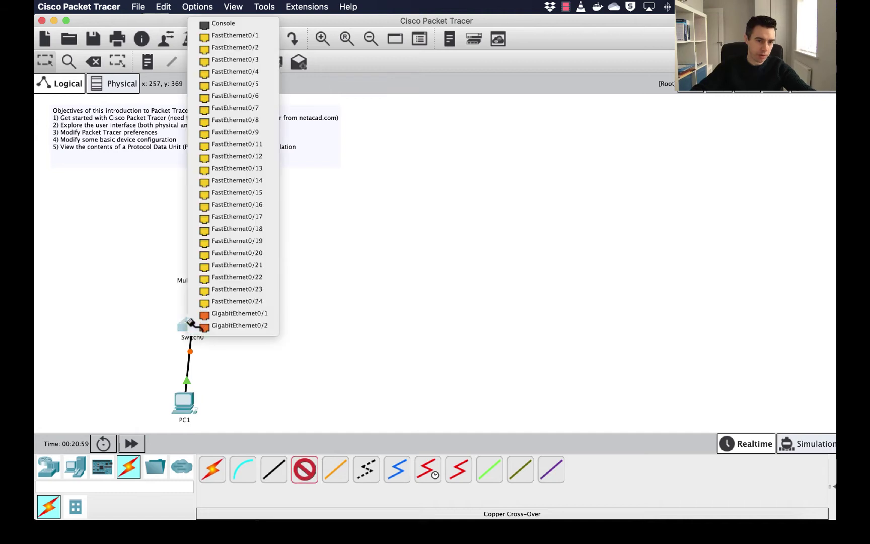
click(222, 315)
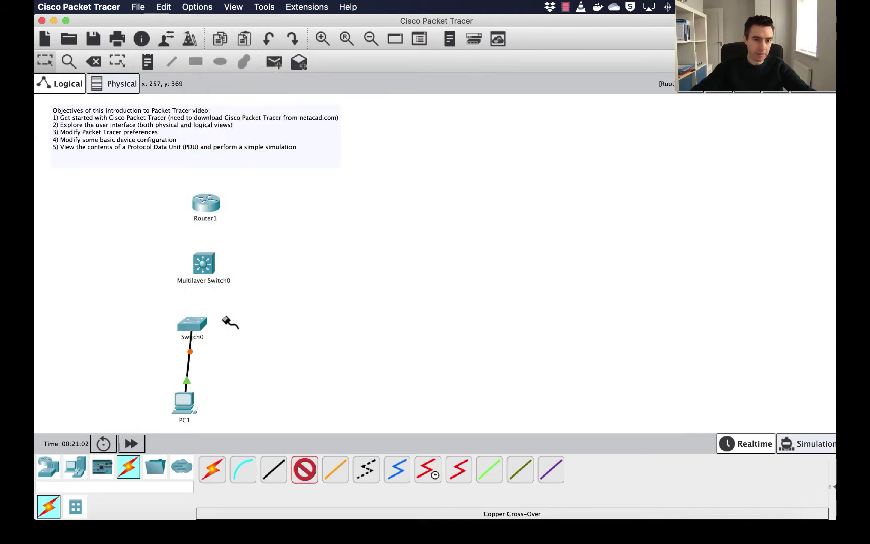
click(202, 260)
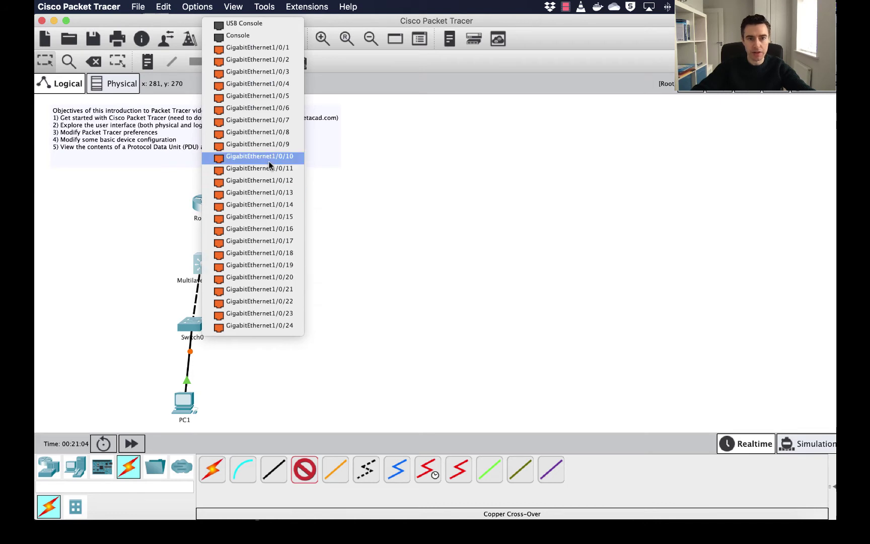
click(274, 50)
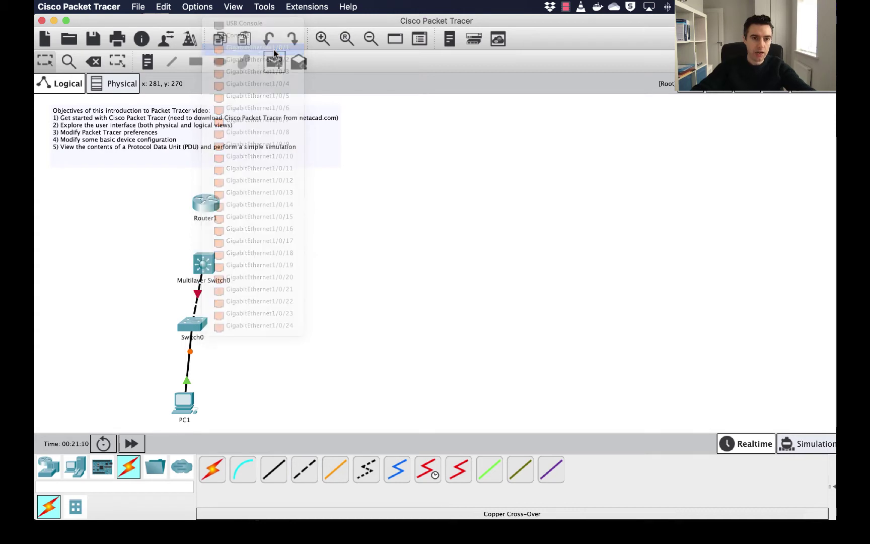
drag(200, 253, 208, 253)
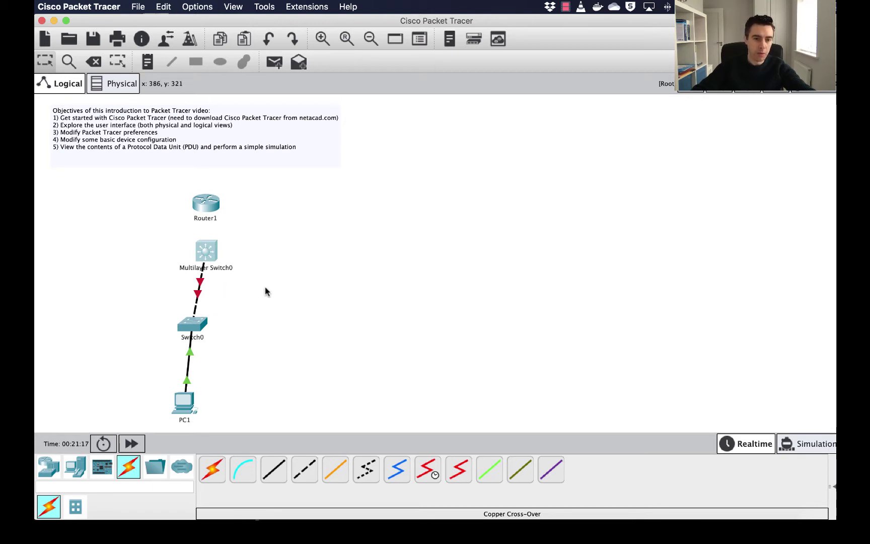
- Install an AC power supply module in the multilayer switch's empty bay and adjust the switch's position in the workspace
click(205, 252)
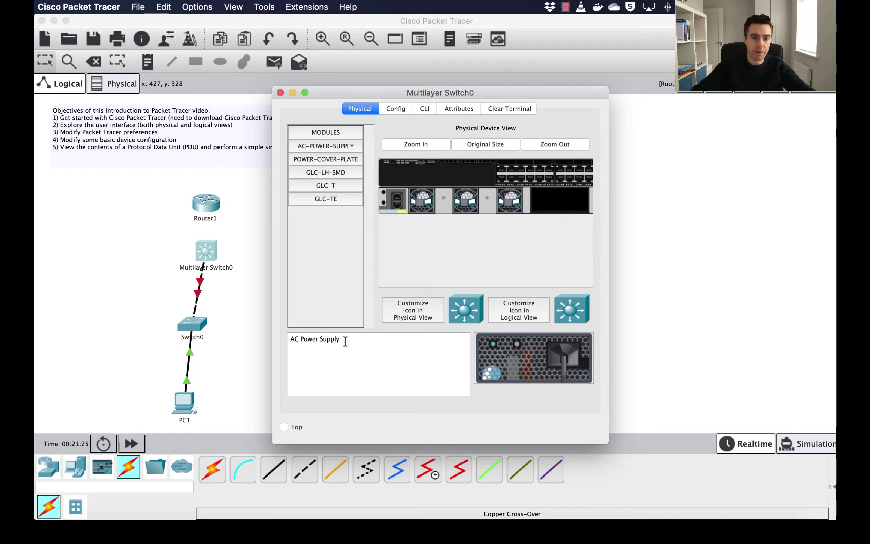
drag(538, 375, 558, 207)
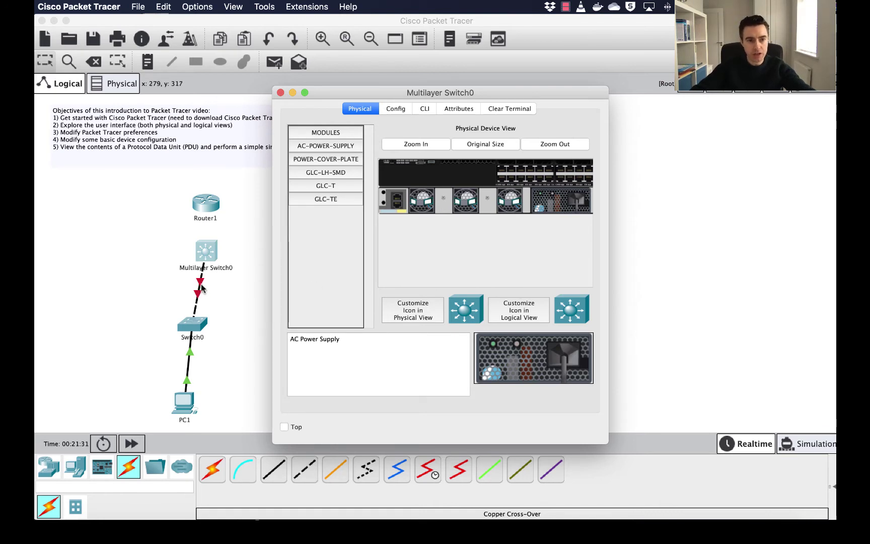
click(201, 257)
drag(203, 251, 199, 247)
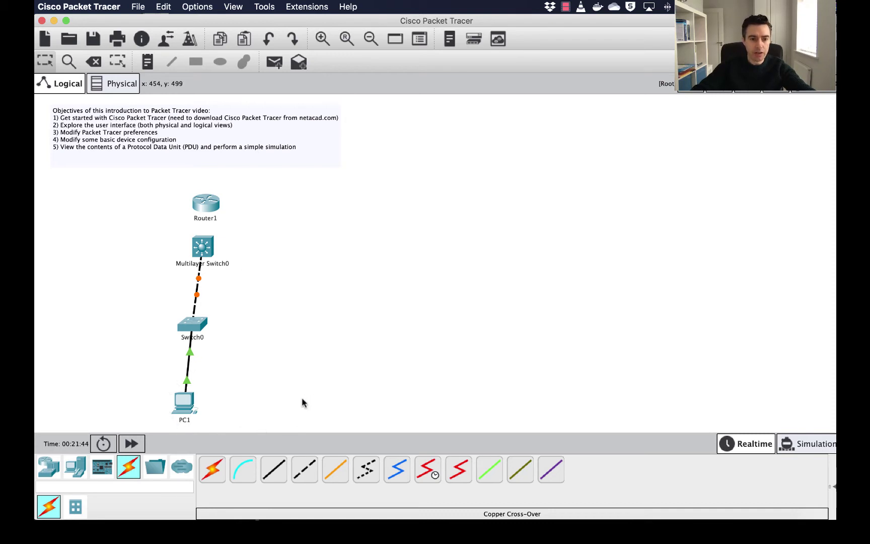
- Connect the multilayer switch's GigabitEthernet1/0/11 to the router's GigabitEthernet0/0/0 with a copper straight-through cable, and move the router farther up
click(275, 470)
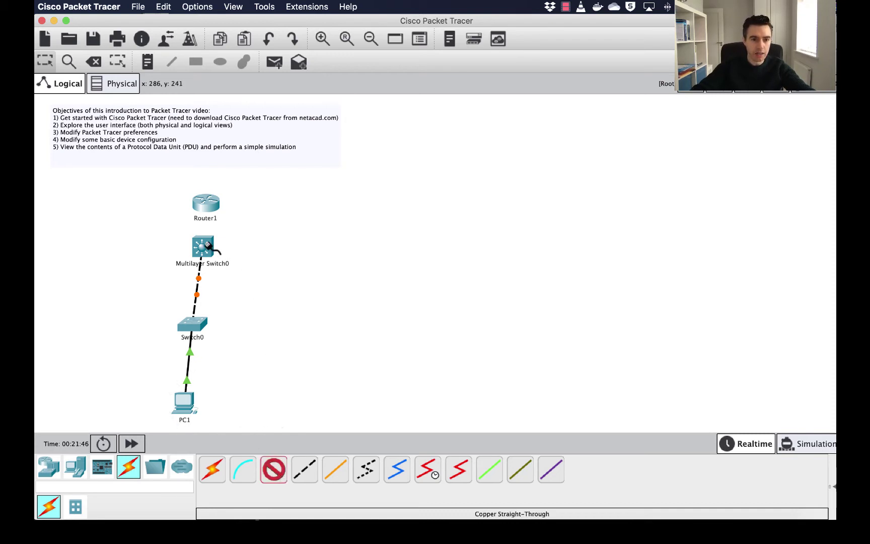
click(203, 247)
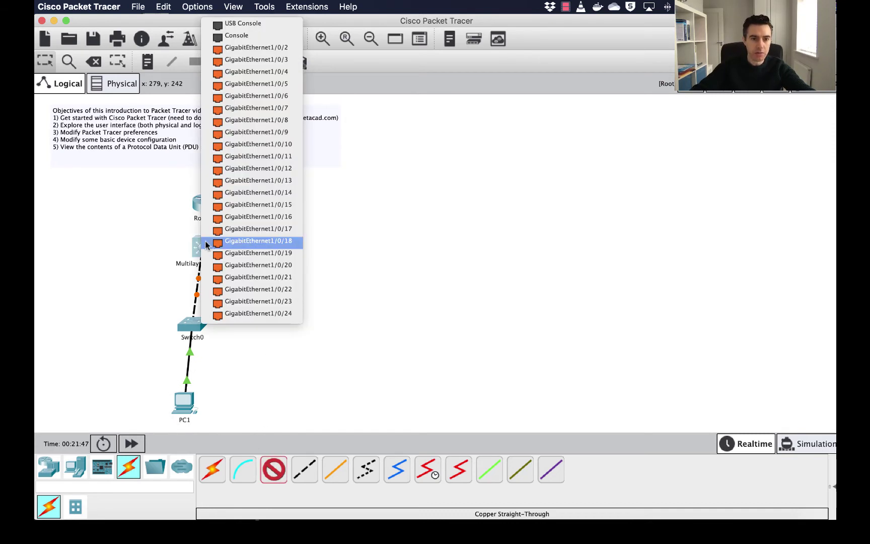
click(236, 160)
click(207, 204)
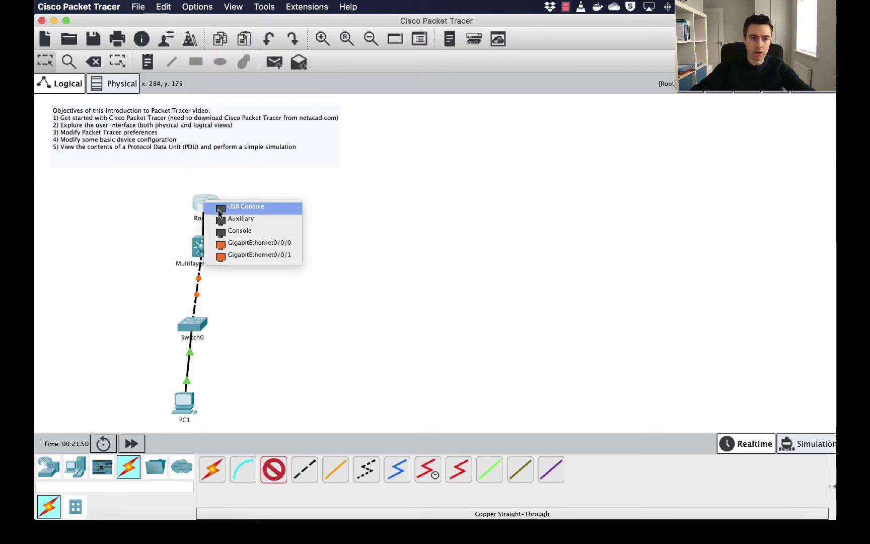
click(243, 243)
drag(224, 210, 223, 186)
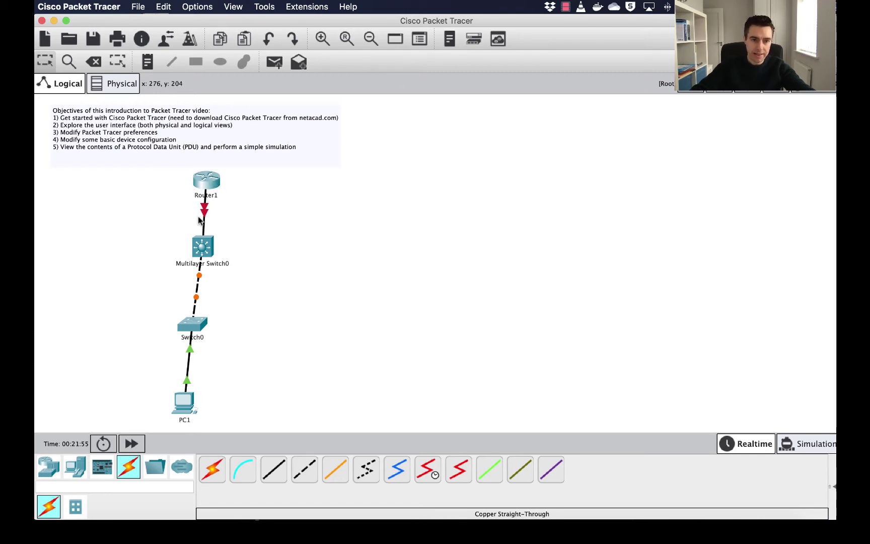
mouse_move(207, 183)
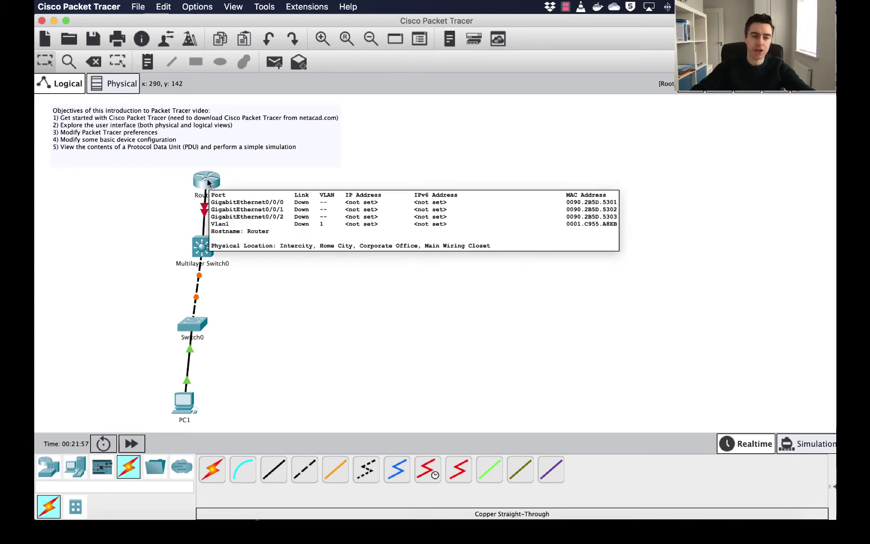
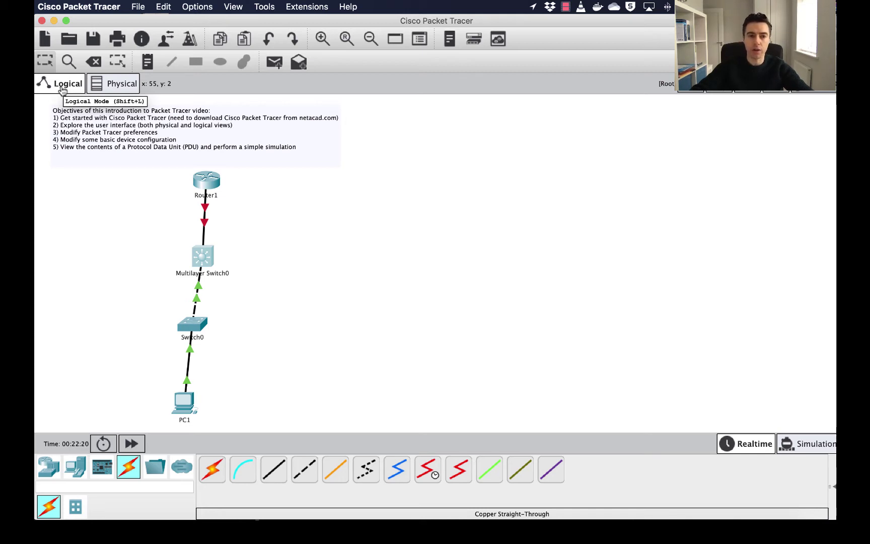
- Switch to the physical view and go through Home City and the Corporate Office into the Main Wiring Closet
click(117, 85)
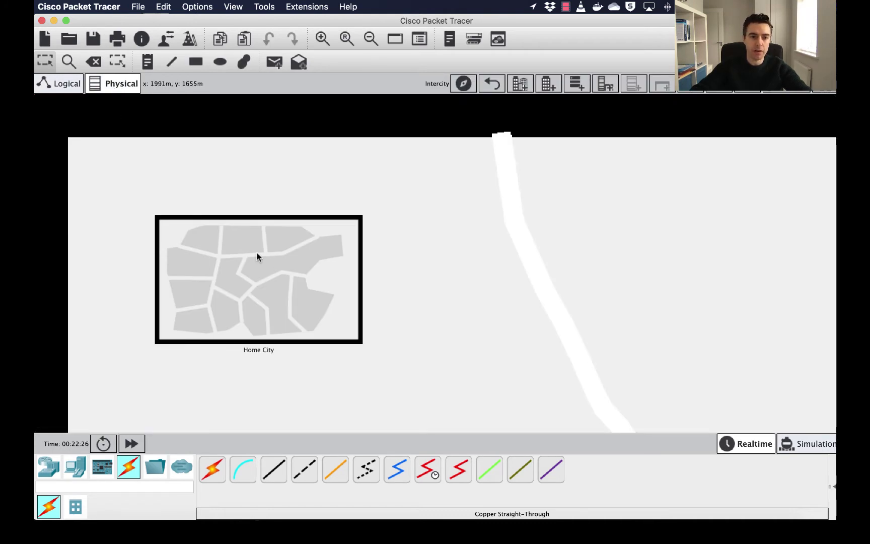
click(248, 266)
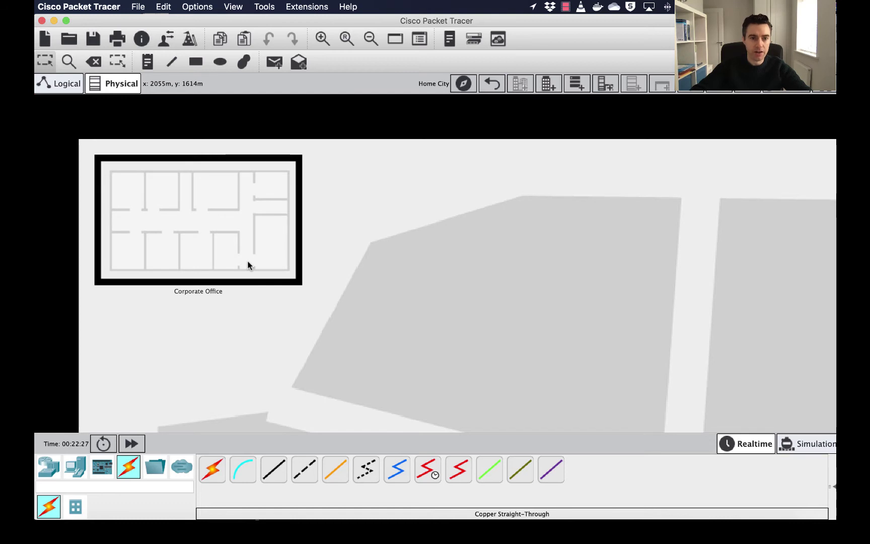
click(198, 194)
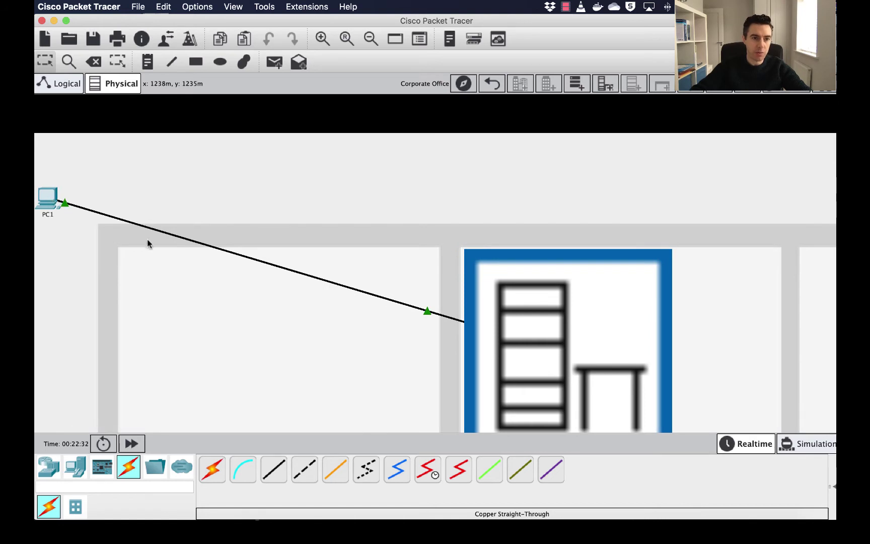
scroll(213, 255, right, 3)
scroll(213, 254, down, 1)
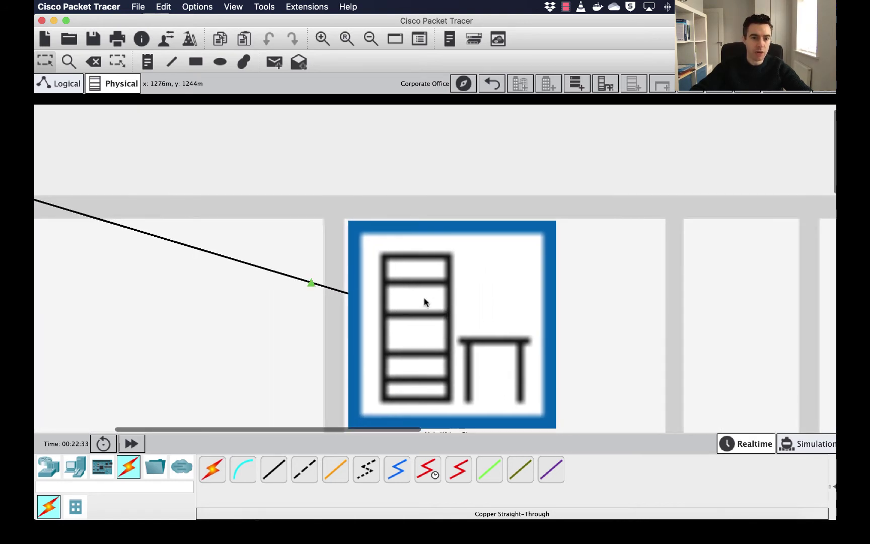
click(427, 309)
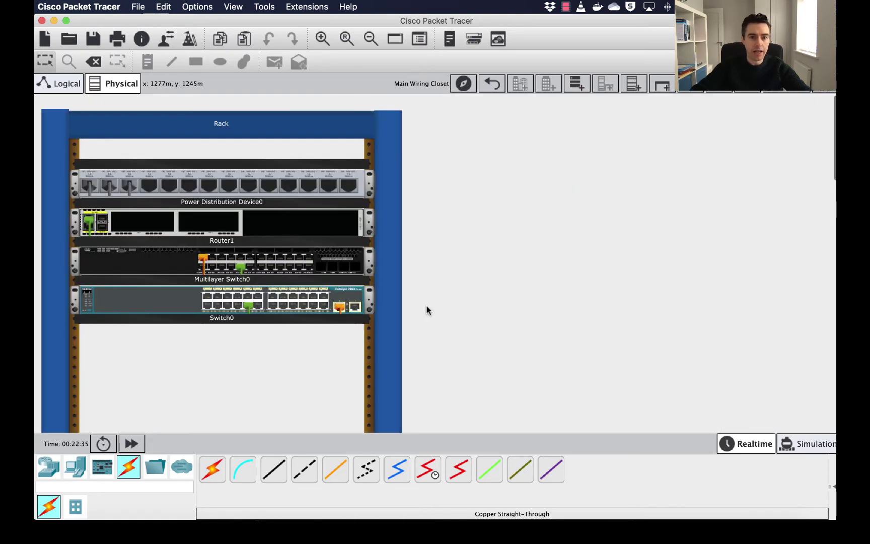
- Examine the whole equipment rack in the Main Wiring Closet and the devices mounted in it
scroll(409, 302, down, 1)
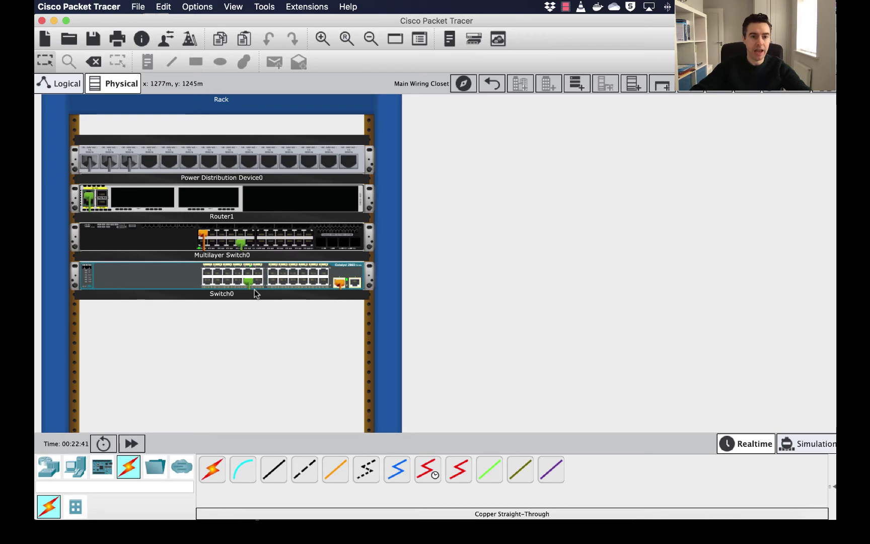
scroll(254, 289, down, 10)
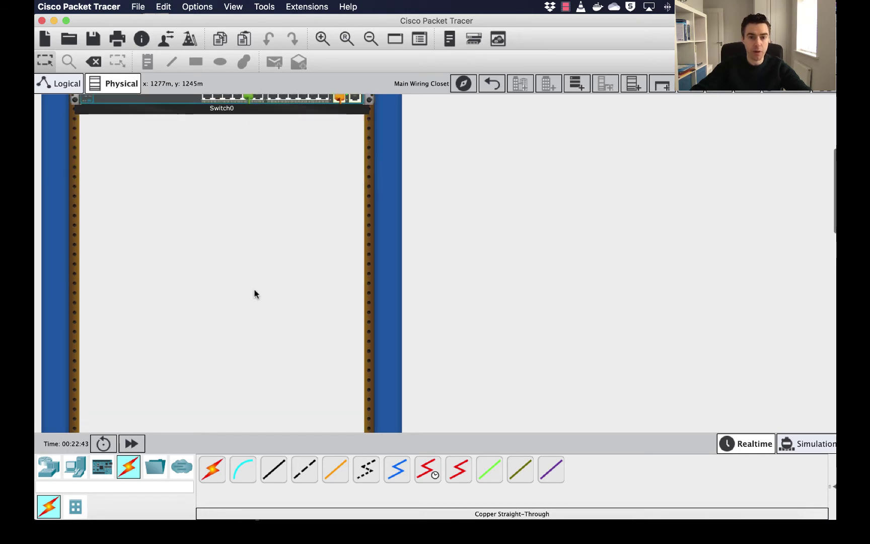
scroll(254, 294, up, 10)
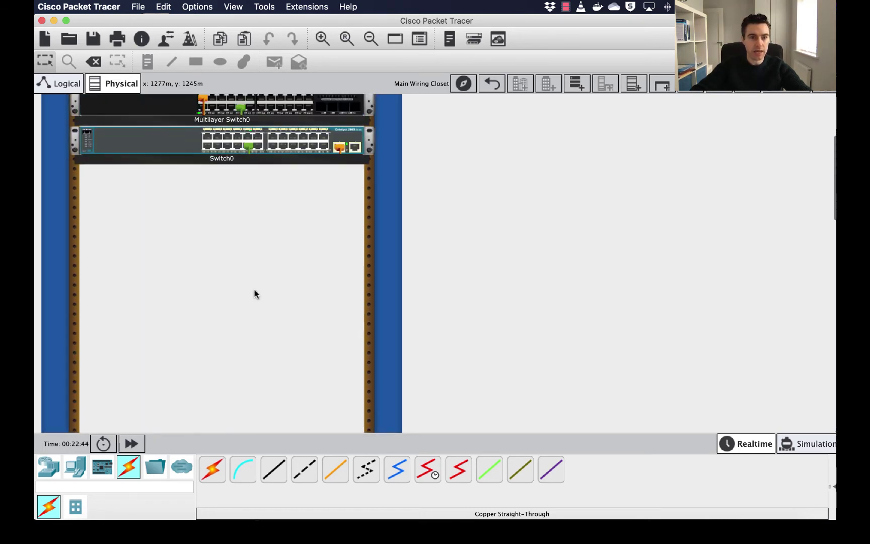
click(370, 38)
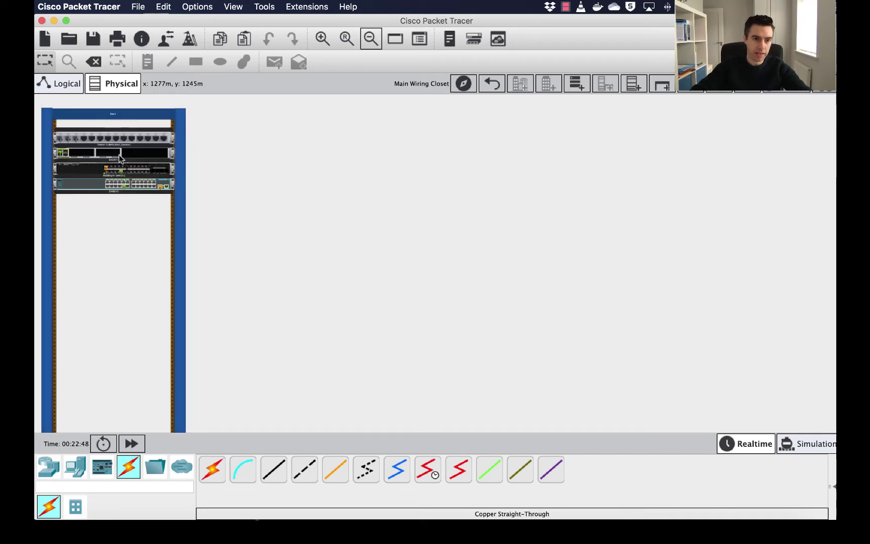
click(323, 40)
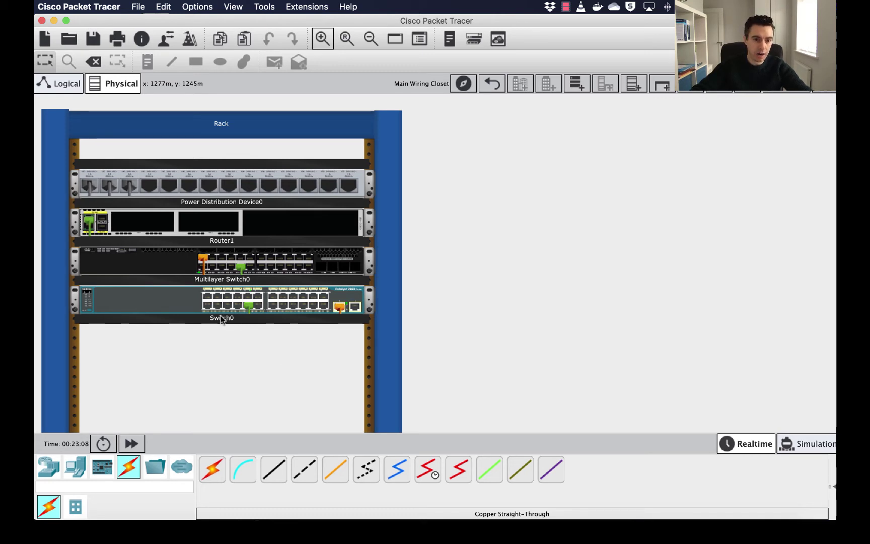
- Set the display name of the 2960 switch in the rack to SW1 and close its configuration window
click(238, 297)
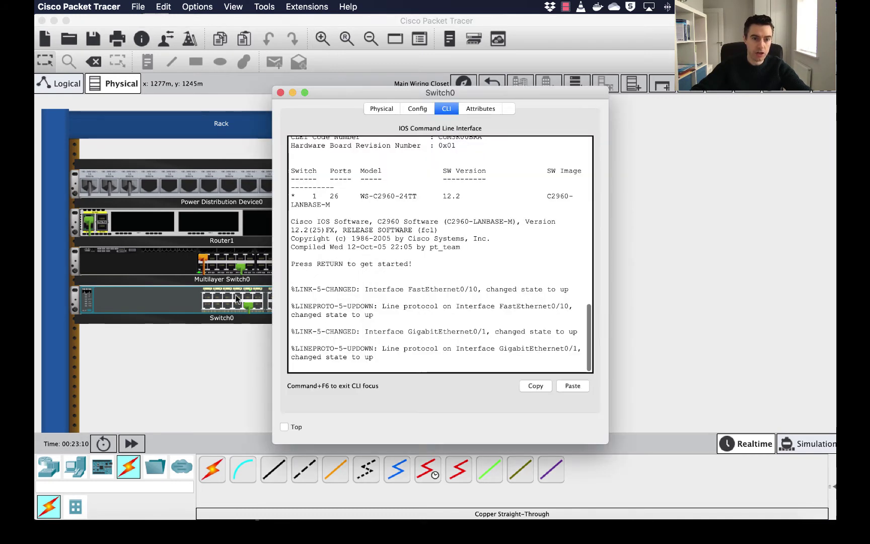
click(391, 107)
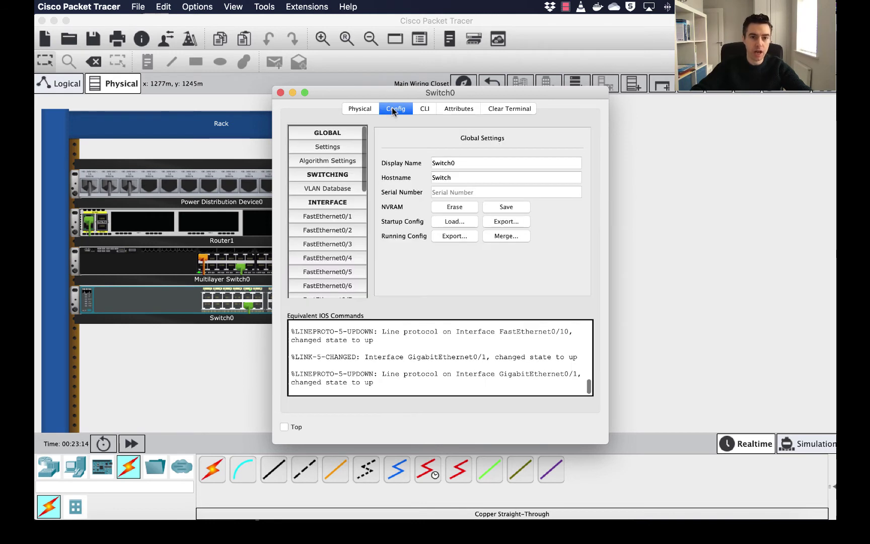
drag(486, 163, 419, 163)
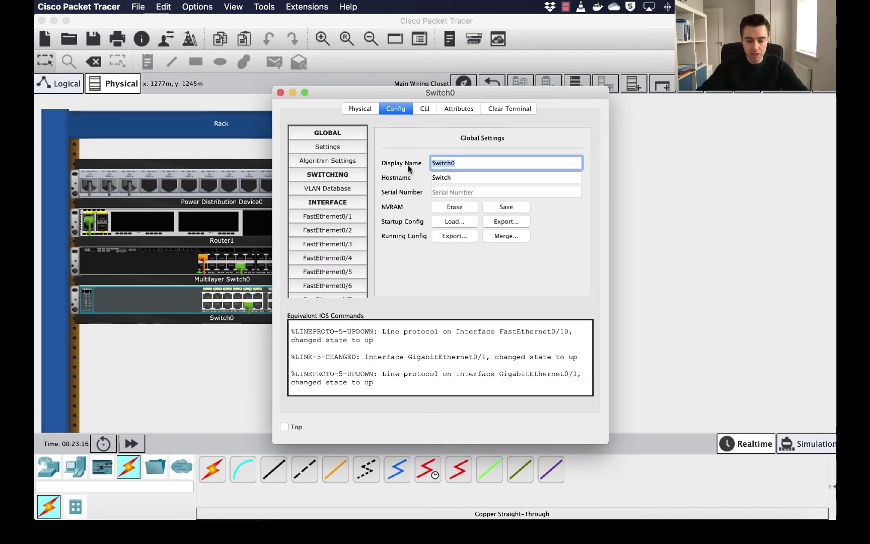
text(SW)
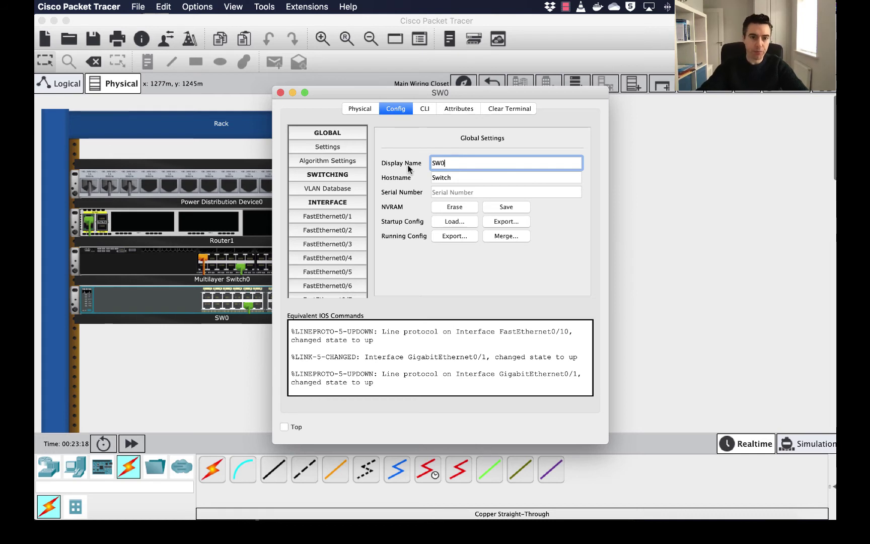
text(1)
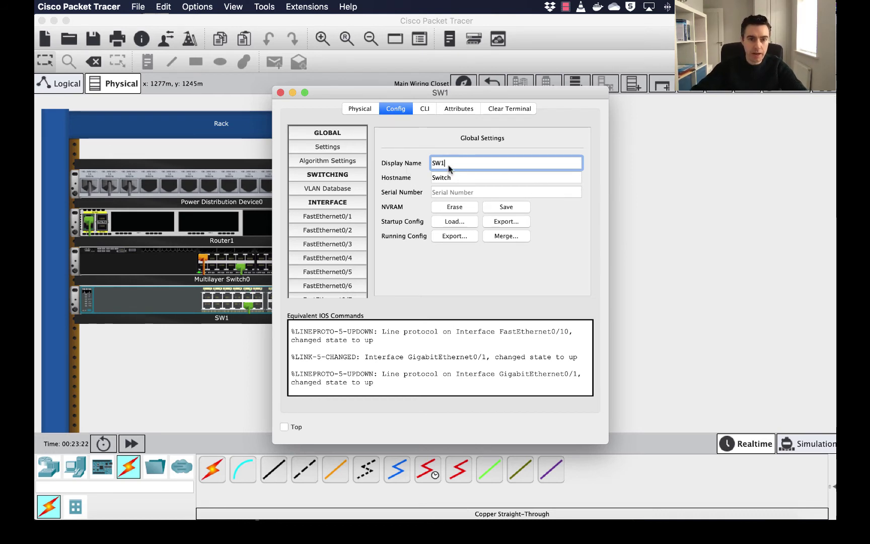
click(280, 93)
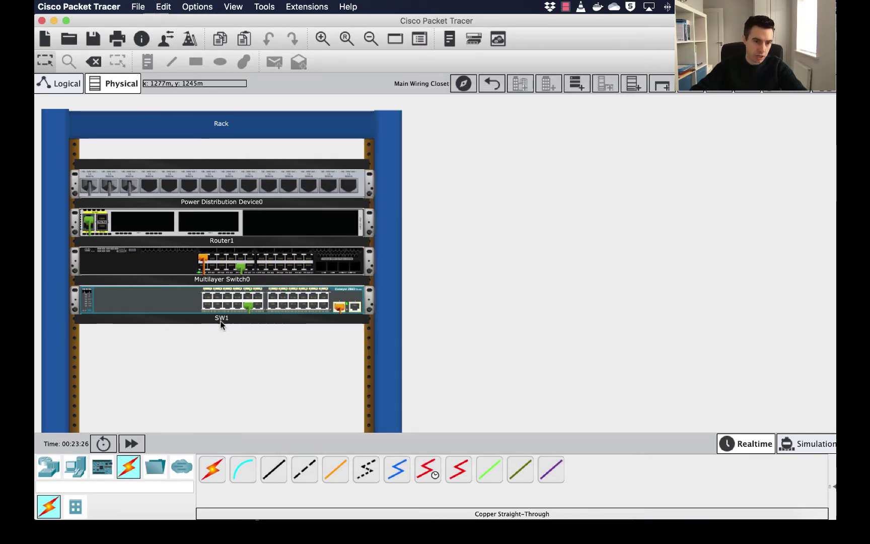
- Set the multilayer switch's display name to Multilayer Switch 2 and close its configuration window
click(227, 263)
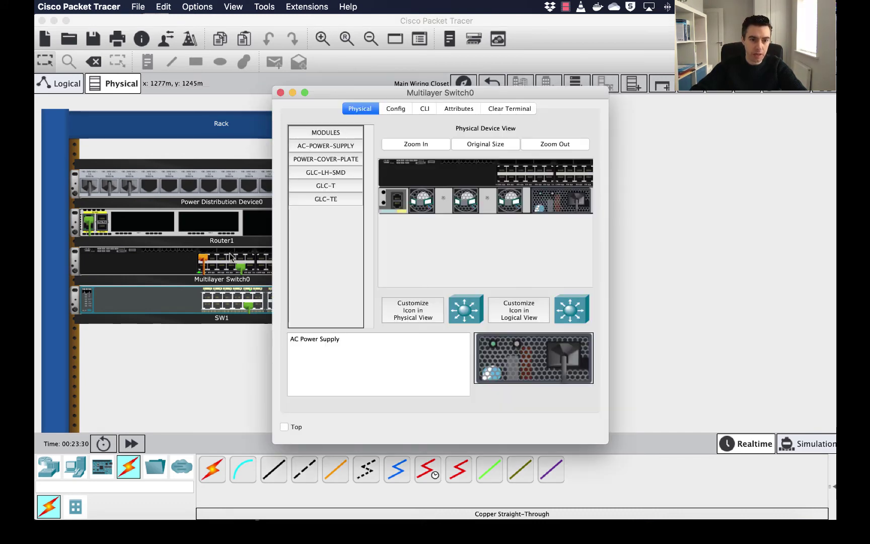
click(398, 108)
click(506, 162)
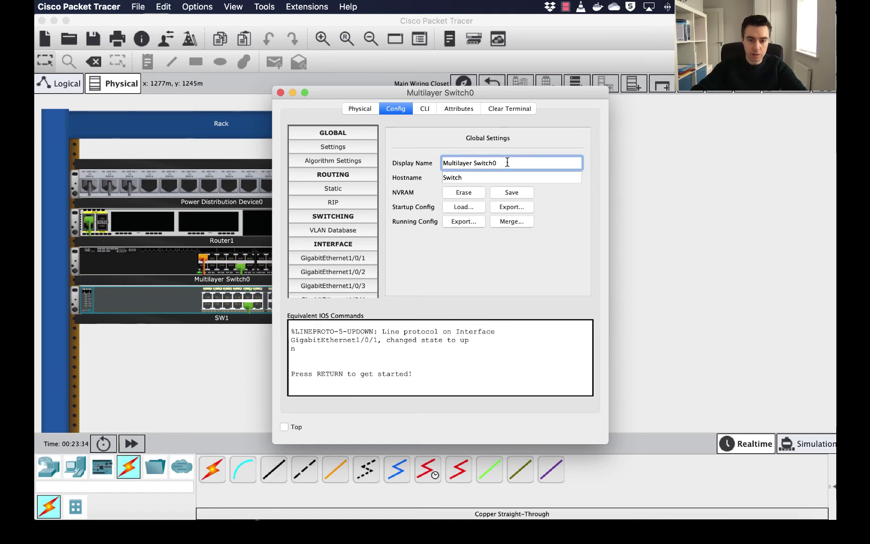
key(BackSpace)
text(2)
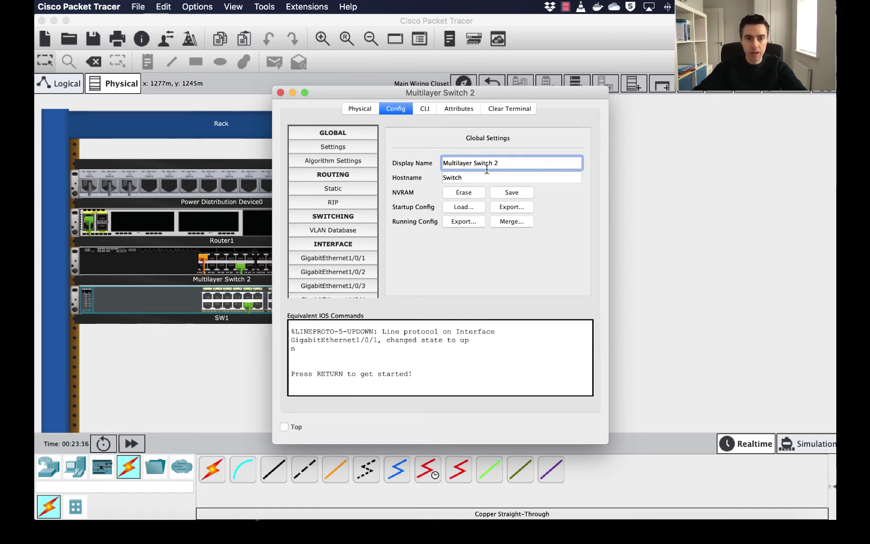
click(281, 93)
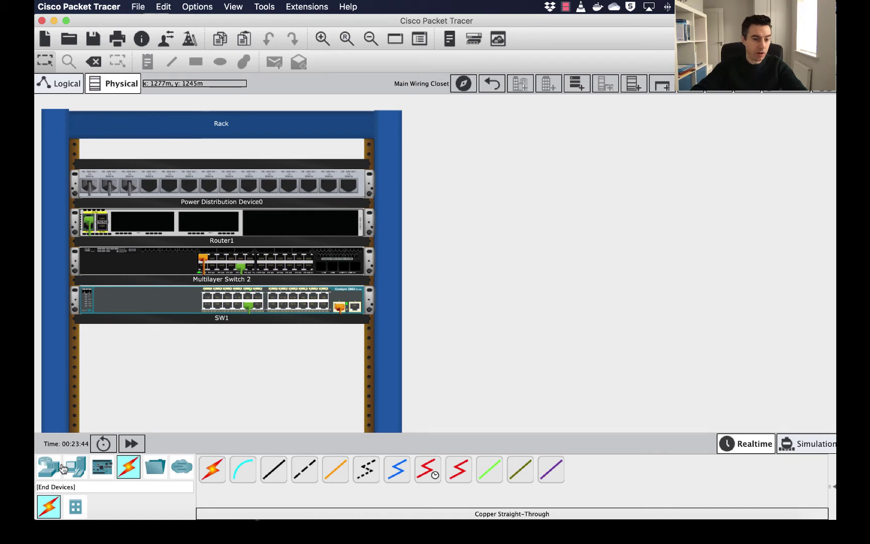
- Add a second 2960 switch to the rack directly below SW1
scroll(211, 353, down, 2)
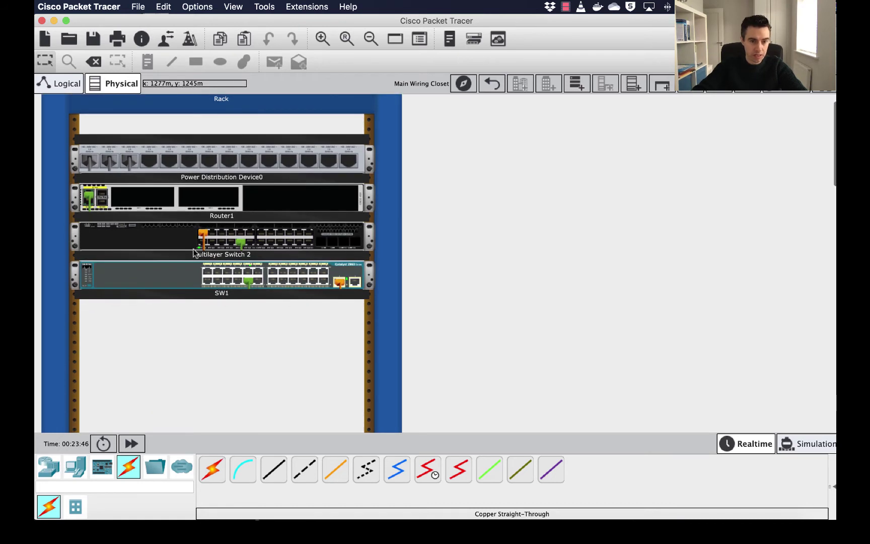
click(50, 466)
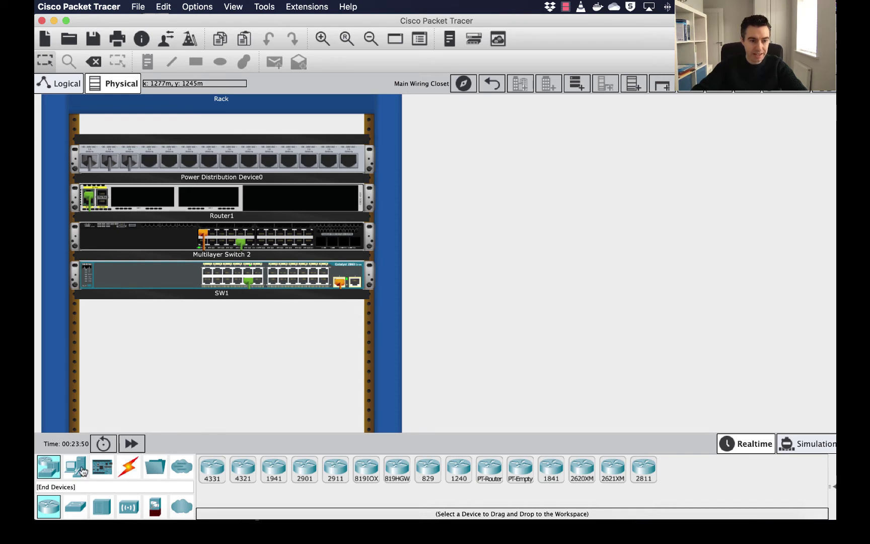
click(76, 506)
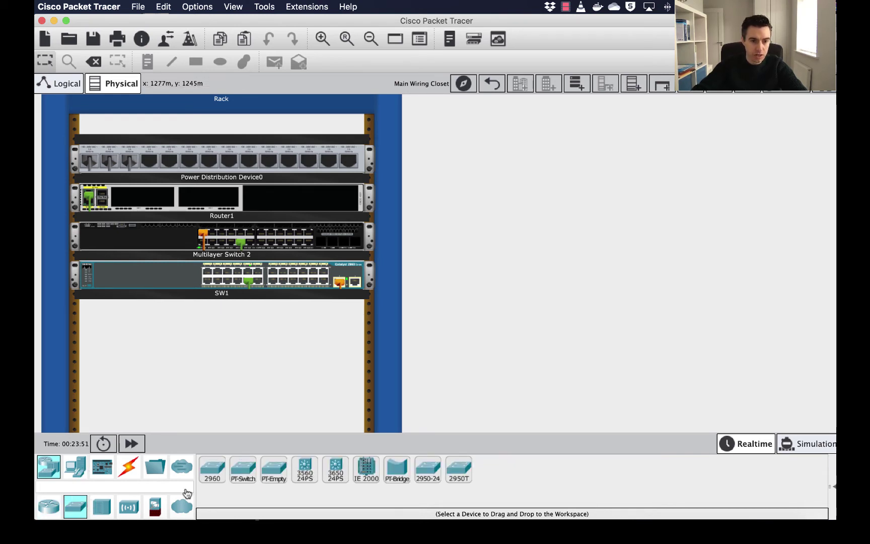
click(211, 470)
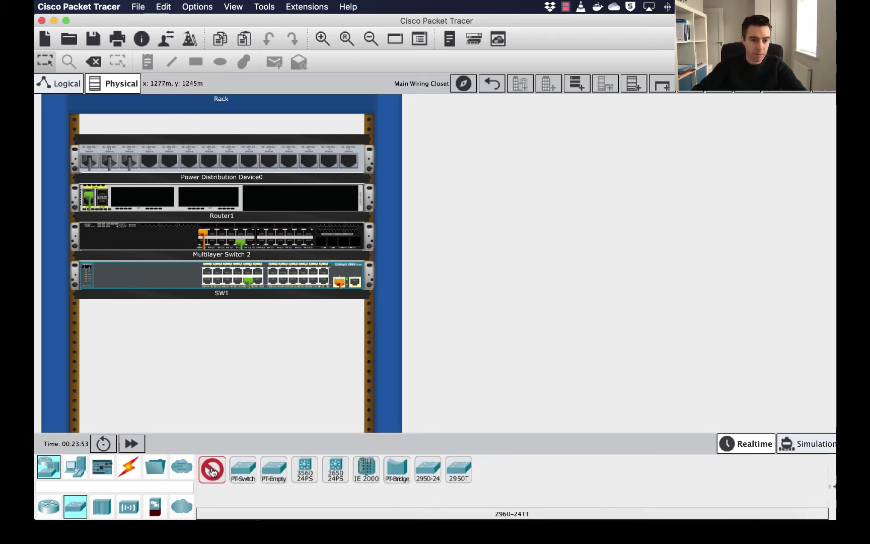
click(223, 315)
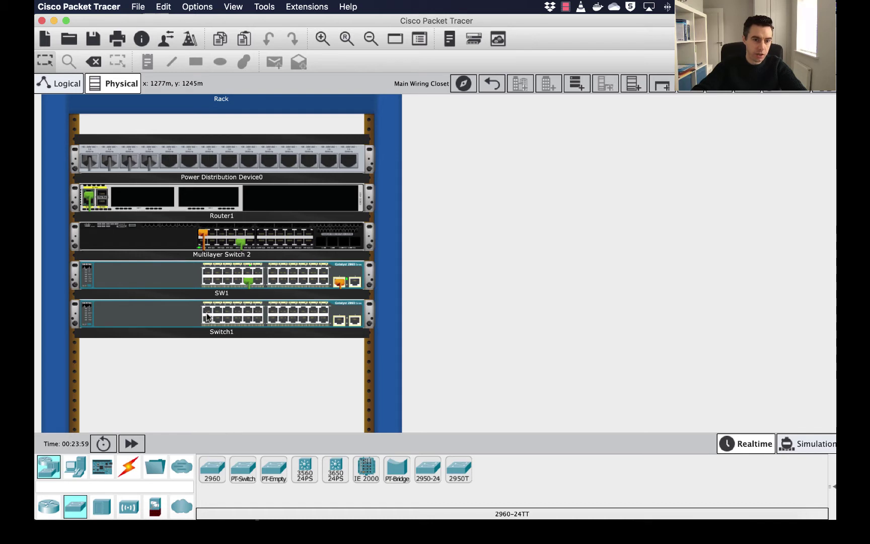
- Set the display name of the newly added 2960 switch to SW2 and close its configuration window
click(179, 312)
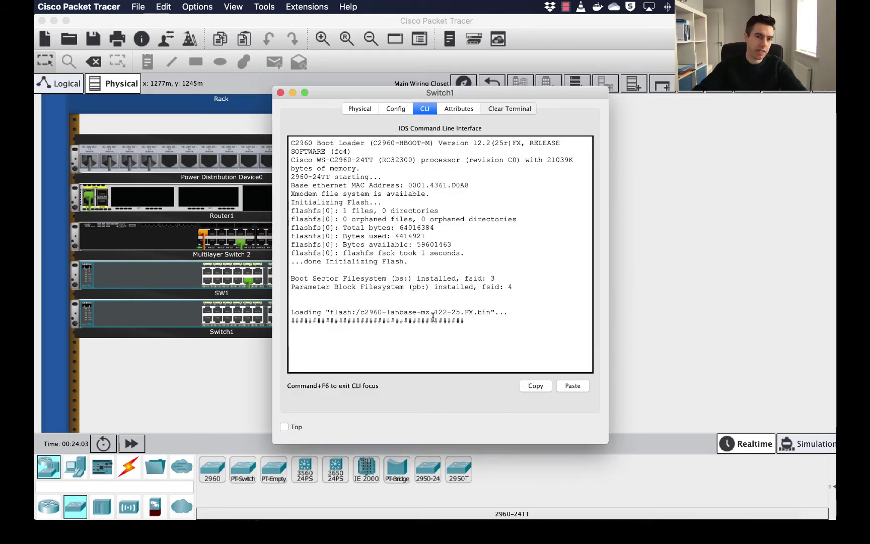
click(399, 108)
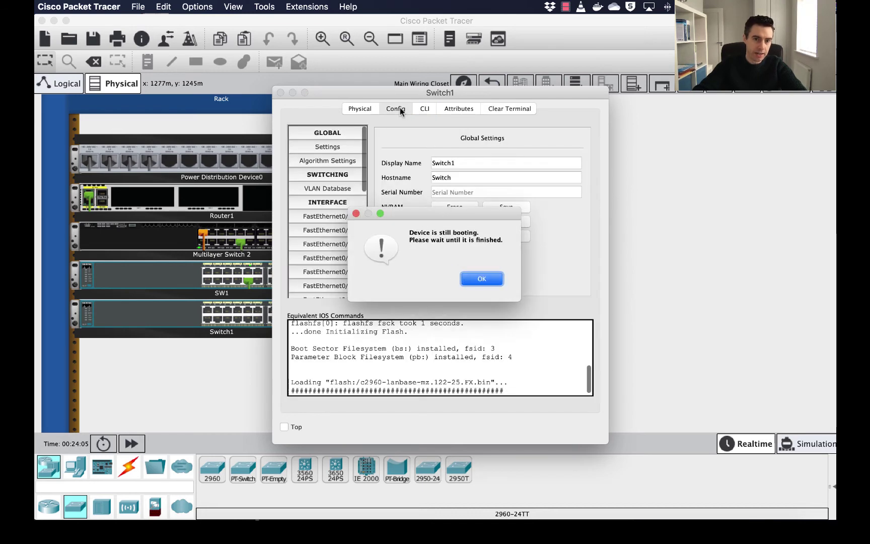
click(485, 283)
click(471, 160)
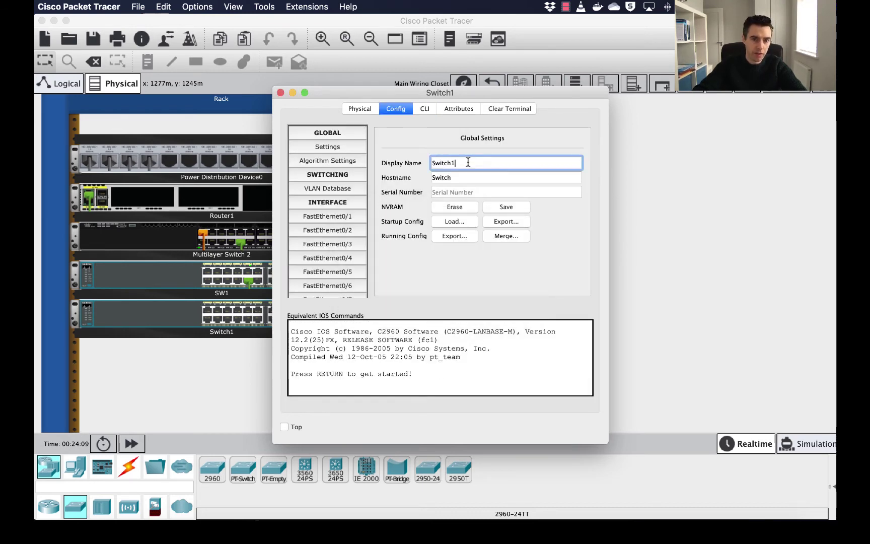
drag(468, 161, 408, 160)
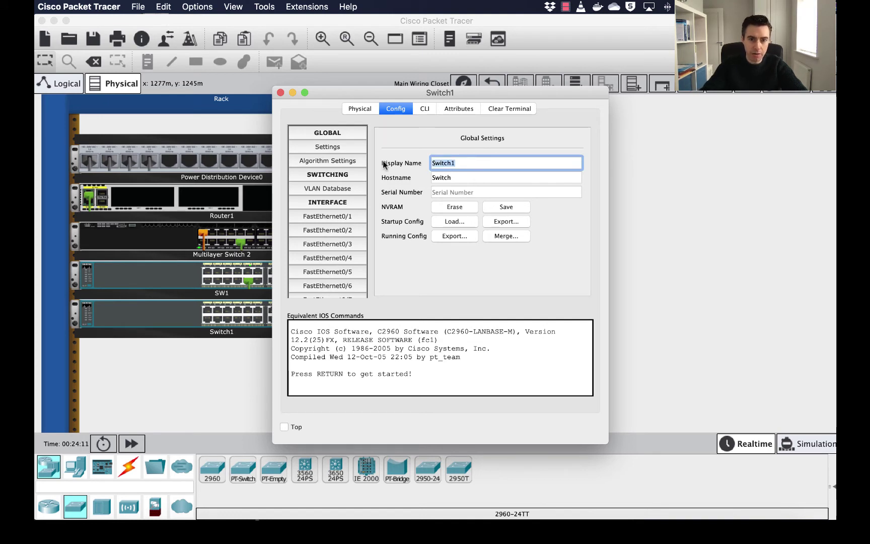
text(SW2)
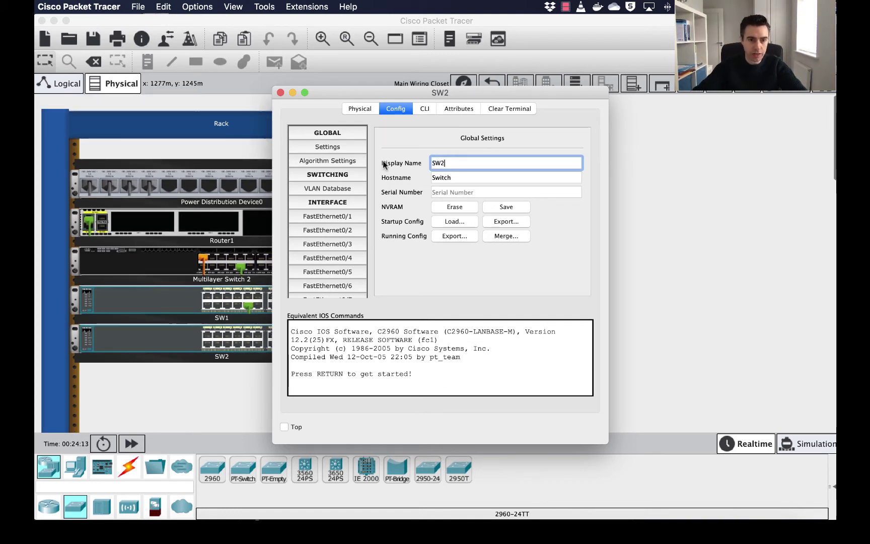
click(280, 93)
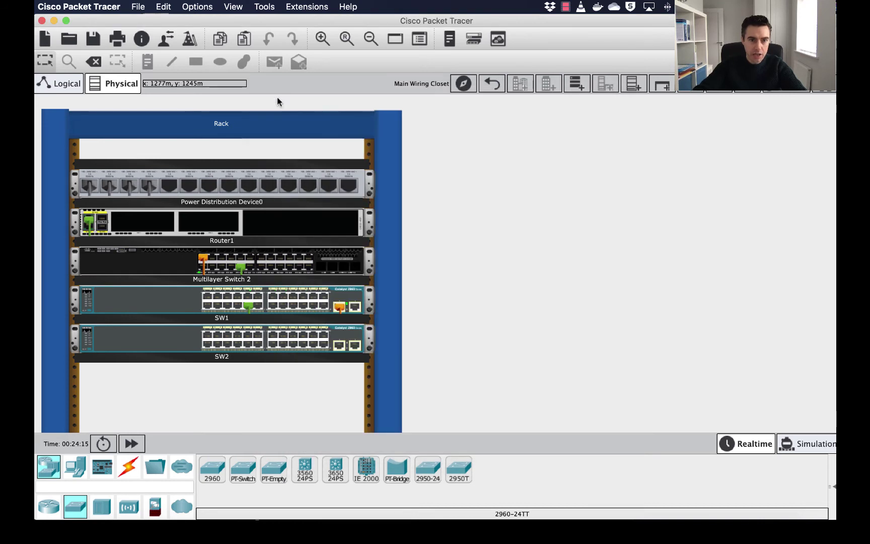
- Add a PC end device to the Main Wiring Closet beside the rack and bring it into view
click(77, 468)
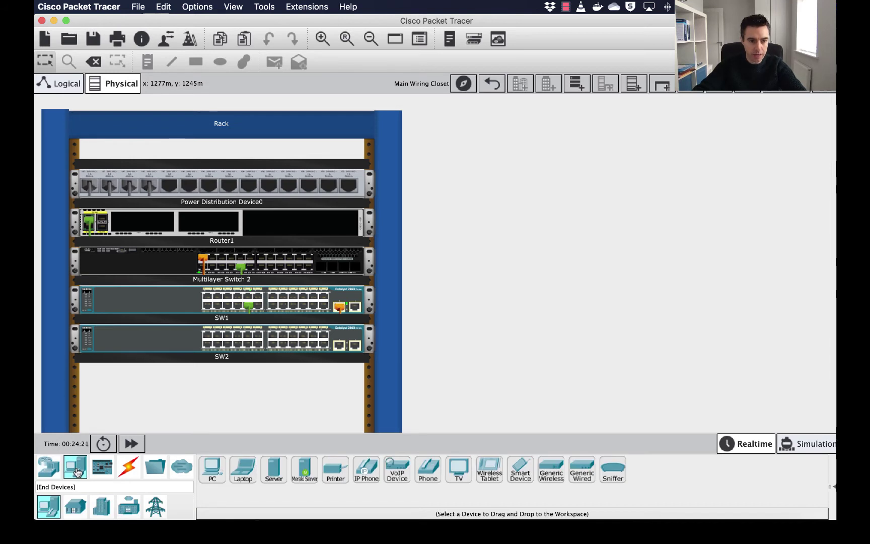
click(211, 469)
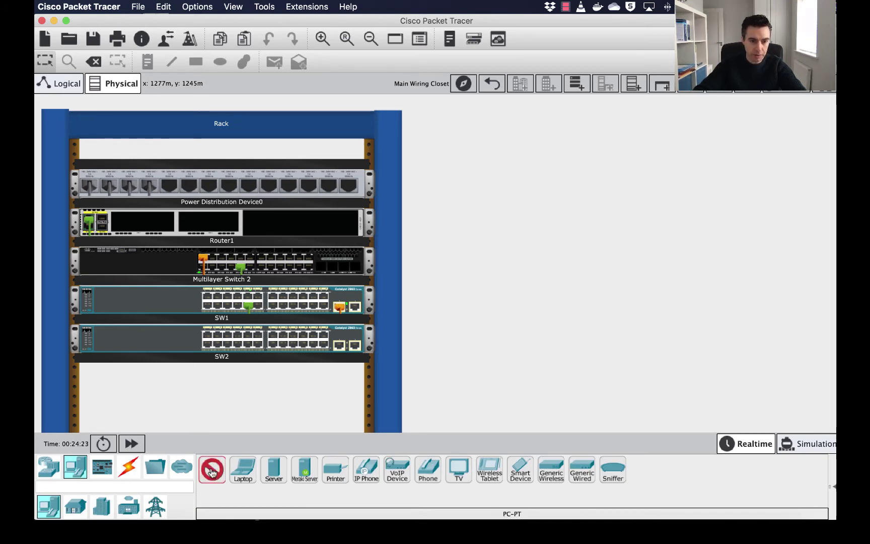
click(480, 297)
scroll(479, 313, down, 3)
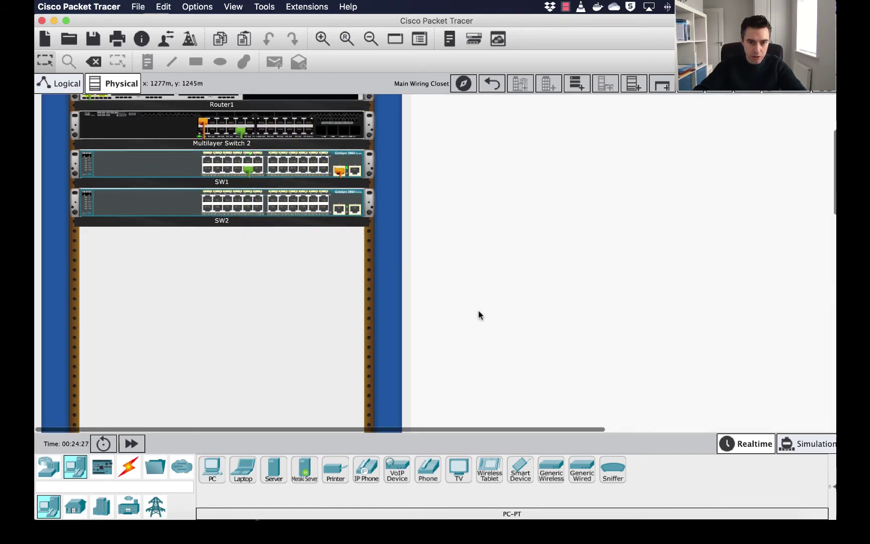
scroll(479, 315, down, 6)
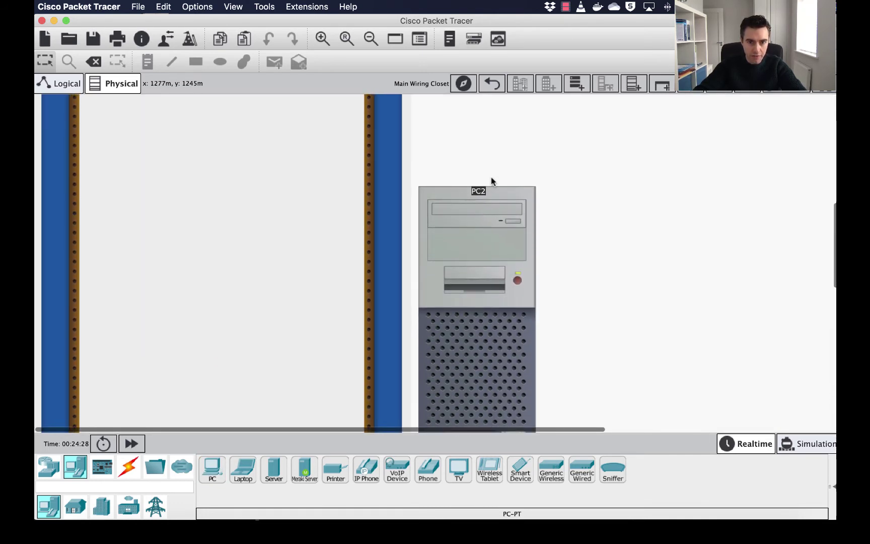
- Examine the switches in the rack and the network ports on PC2 beside it
scroll(478, 201, up, 1)
scroll(479, 209, up, 2)
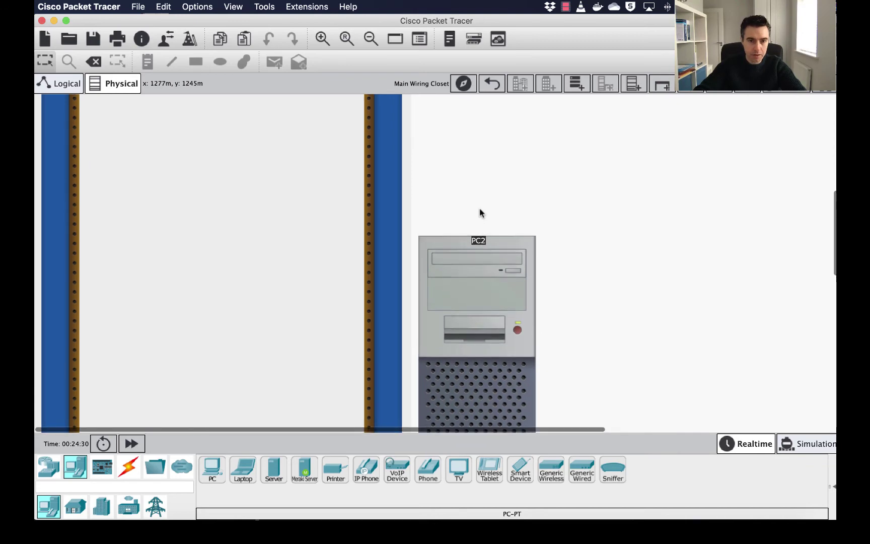
scroll(478, 210, up, 8)
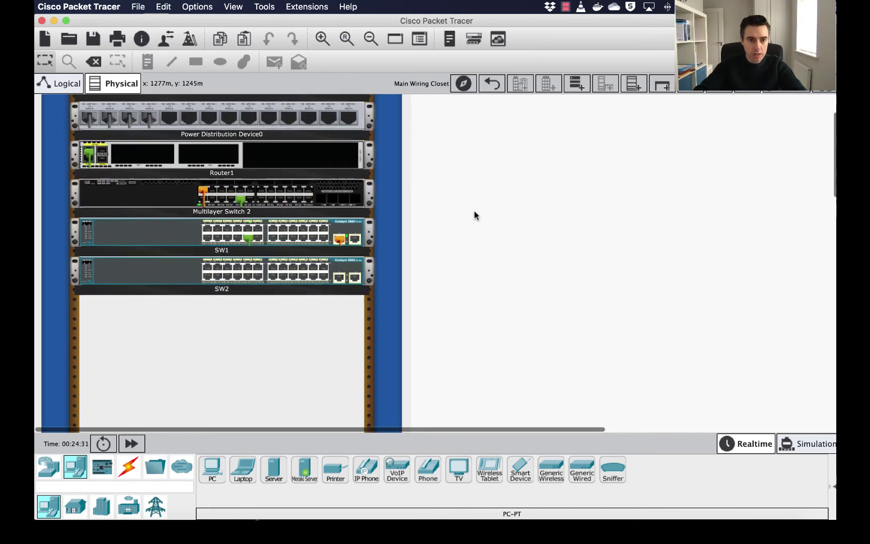
scroll(474, 209, down, 8)
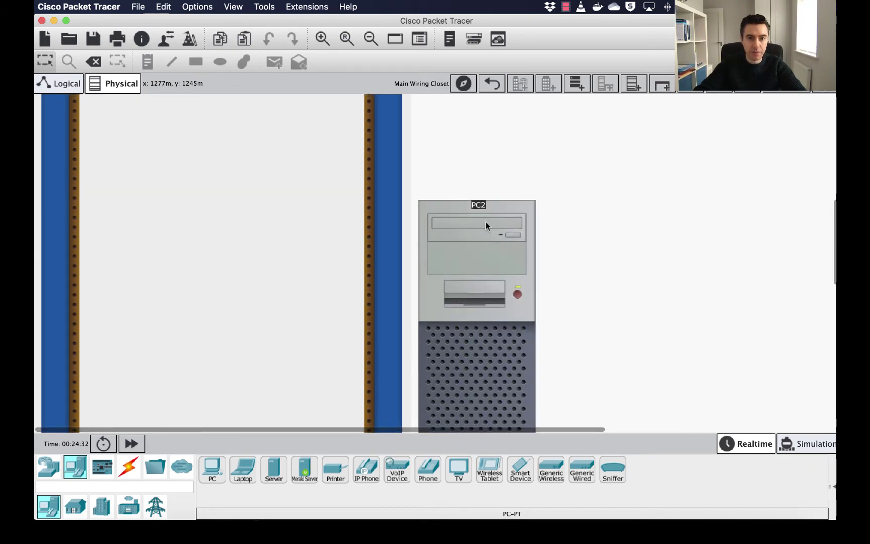
scroll(485, 213, down, 4)
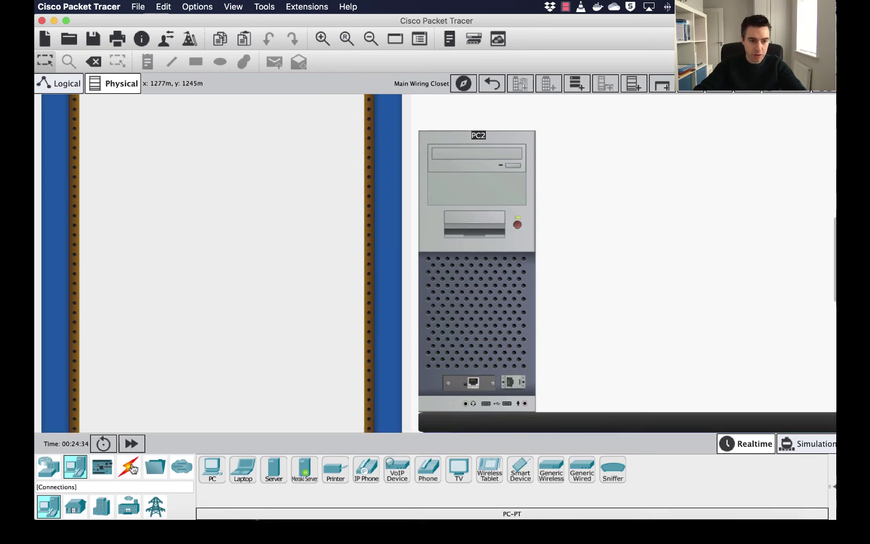
scroll(247, 231, up, 10)
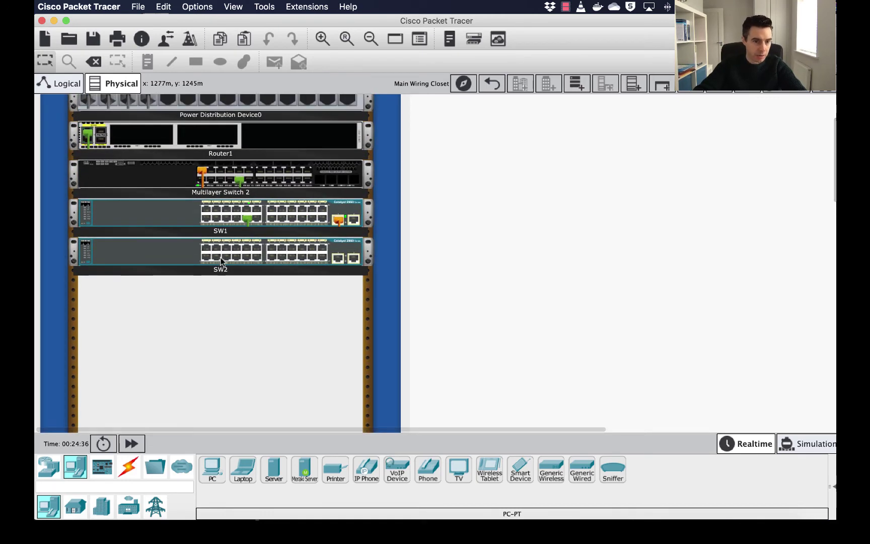
scroll(166, 297, down, 10)
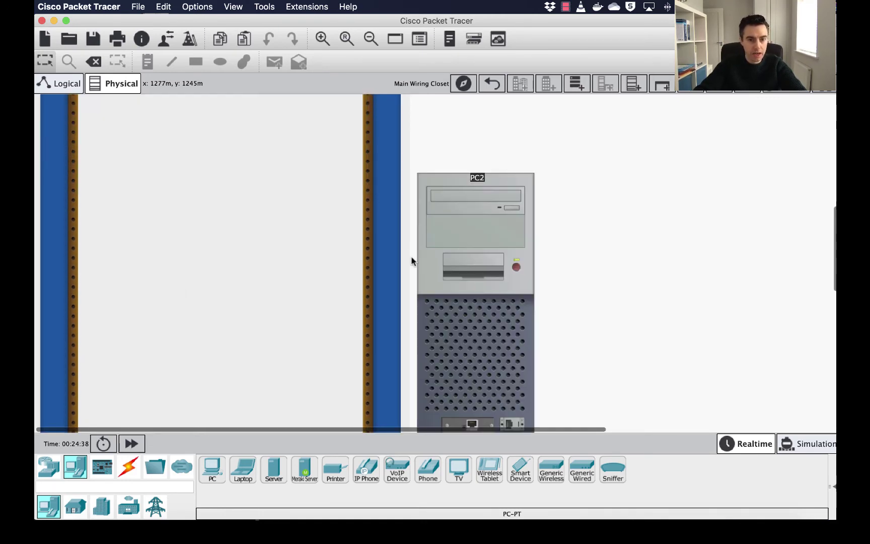
scroll(334, 272, down, 4)
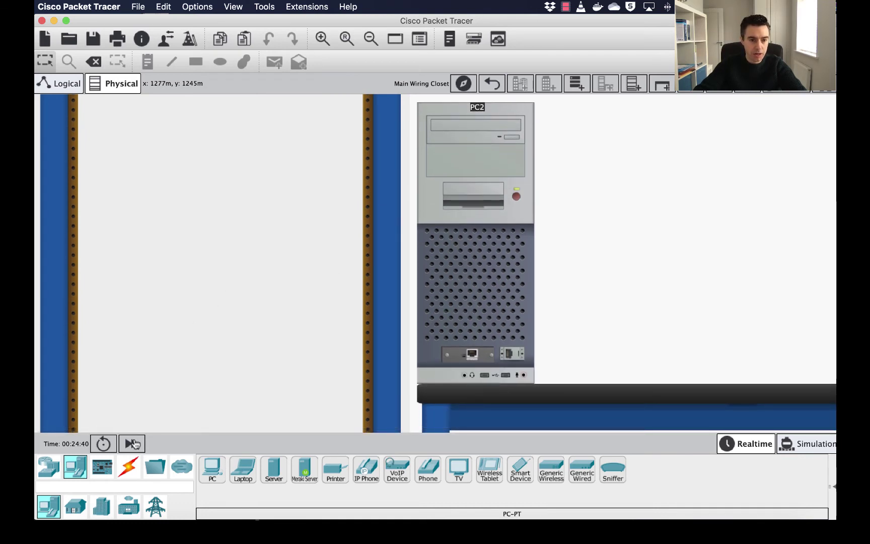
- Connect PC2's FastEthernet0 port to FastEthernet0/1 on SW2 with a Copper Straight-Through cable
click(129, 466)
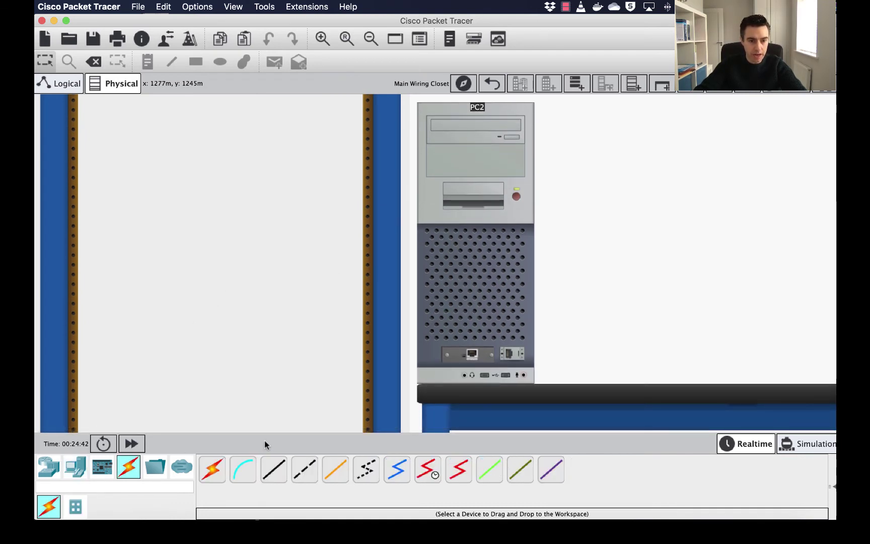
click(276, 470)
click(499, 307)
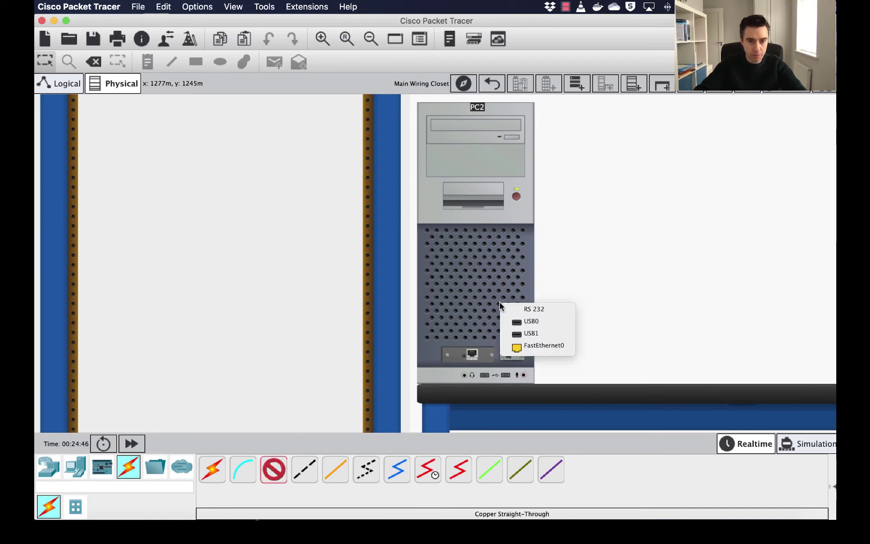
click(539, 346)
scroll(241, 229, up, 5)
scroll(241, 230, up, 4)
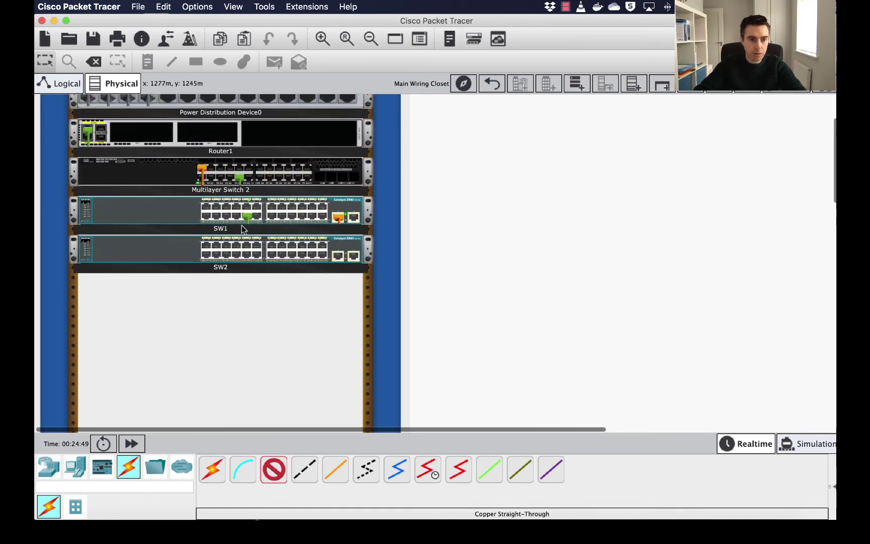
click(187, 256)
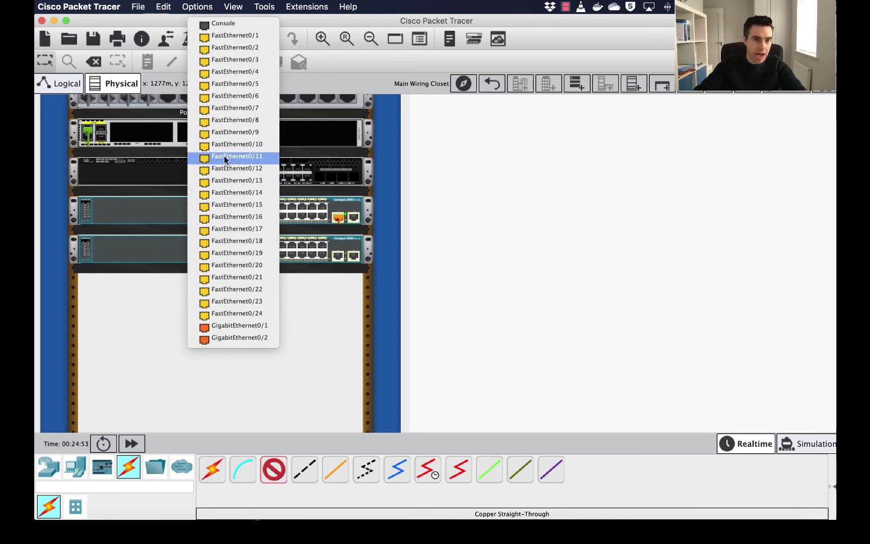
click(245, 37)
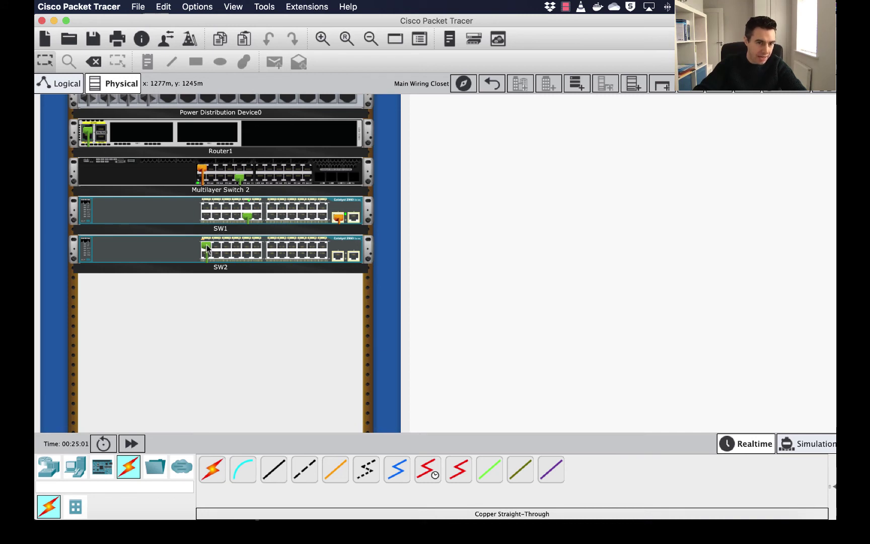
- Read the cable details of the connected ports on SW2, SW1 and Multilayer Switch 2
mouse_move(207, 249)
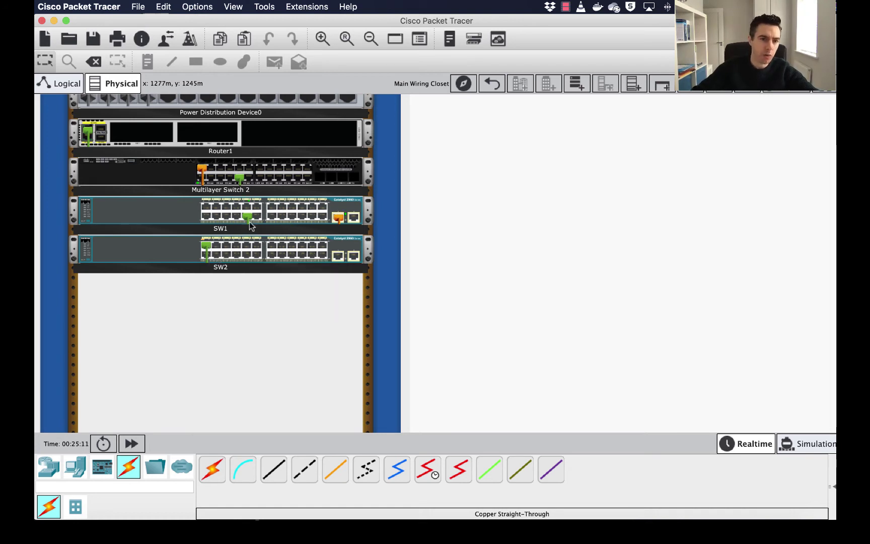
mouse_move(249, 220)
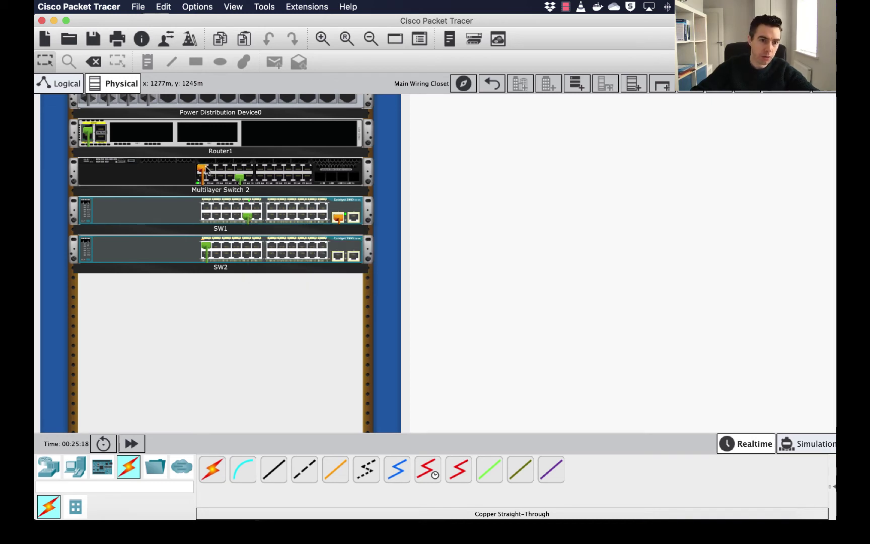
mouse_move(204, 171)
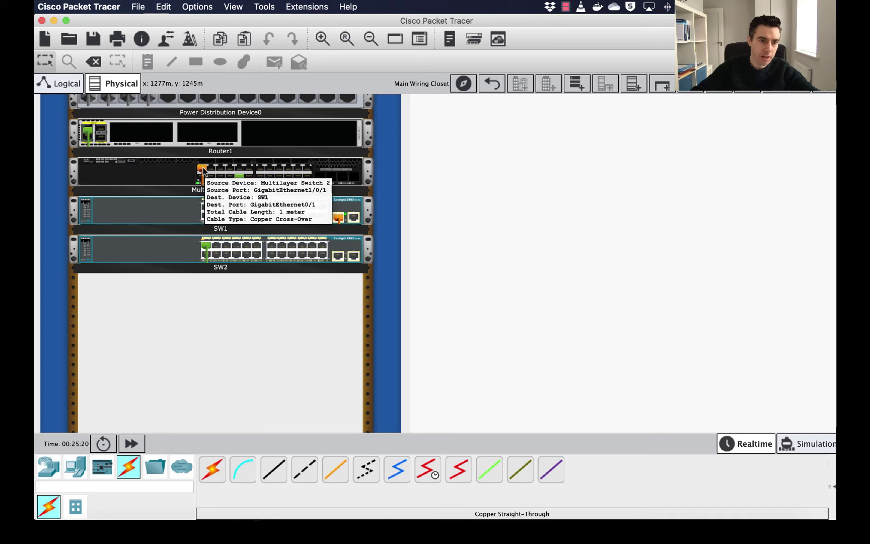
- In the logical view, reposition SW2 to the right of SW1 and place PC2 directly below SW2
click(65, 86)
scroll(330, 247, down, 5)
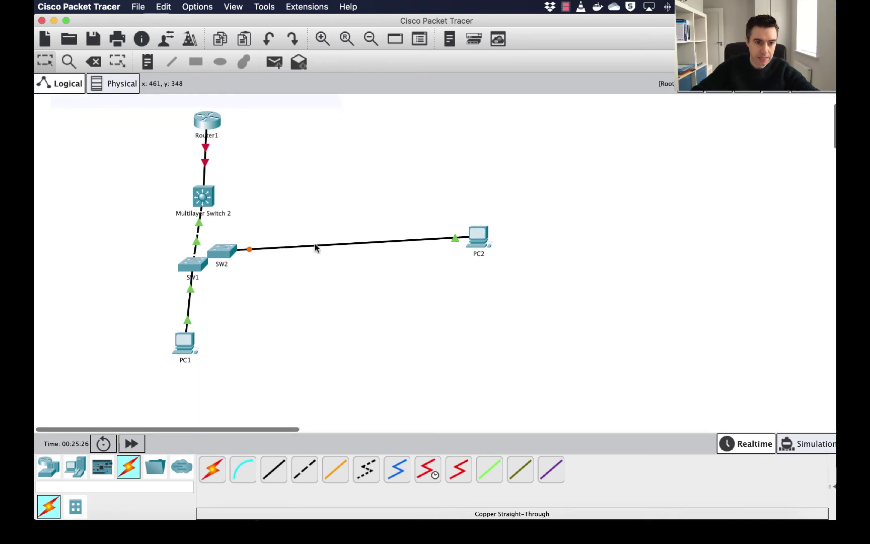
drag(222, 250, 304, 267)
drag(478, 249, 310, 350)
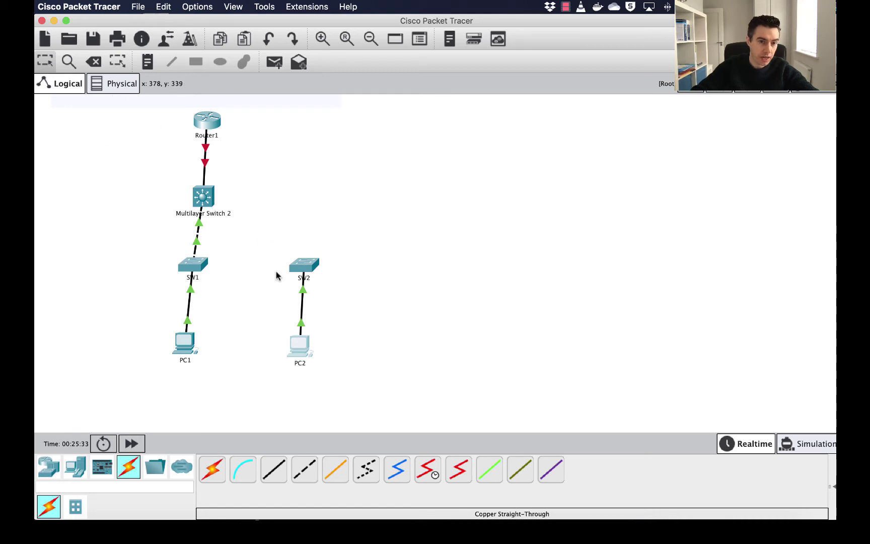
- In the physical view, connect GigabitEthernet0/2 on SW1 to GigabitEthernet0/1 on SW2 with a Copper Cross-Over cable
click(114, 85)
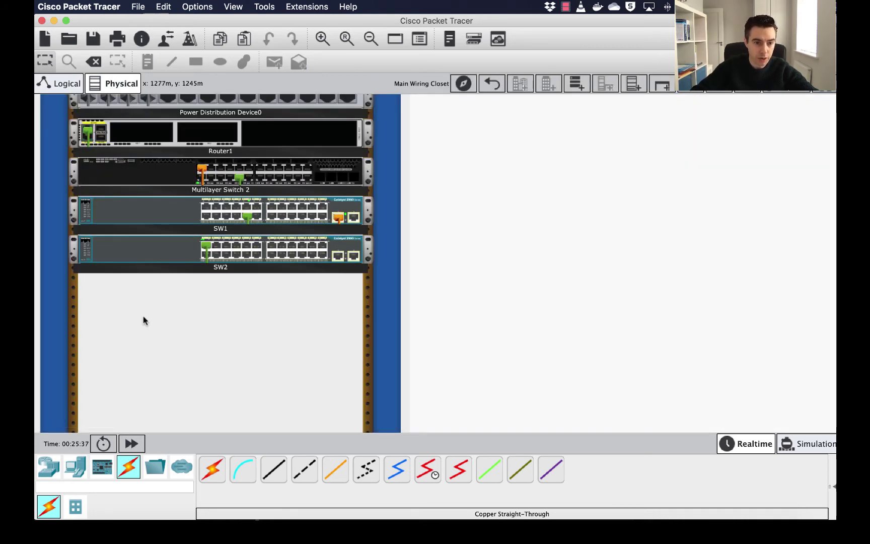
click(304, 469)
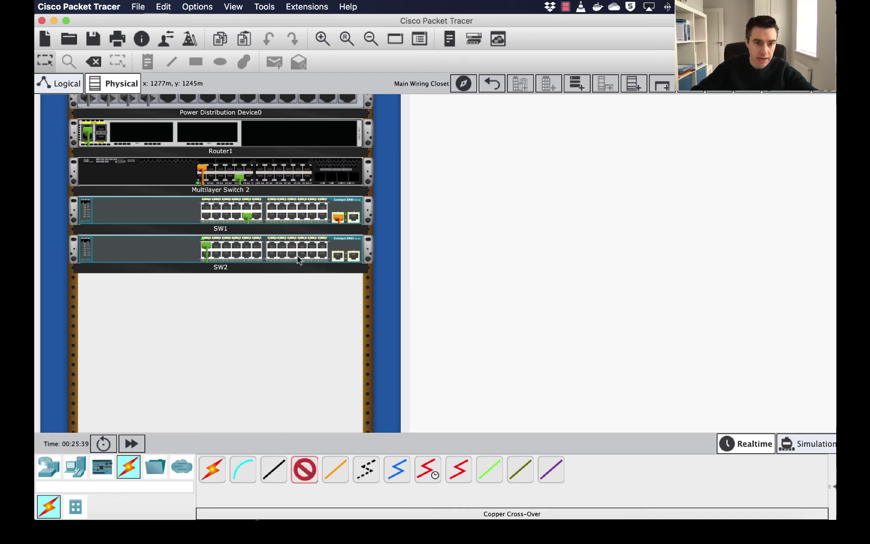
click(357, 220)
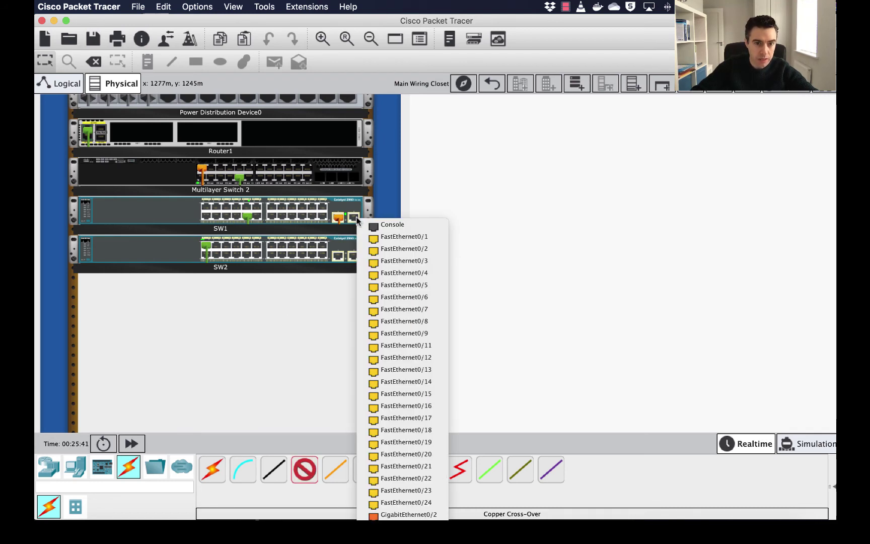
click(399, 514)
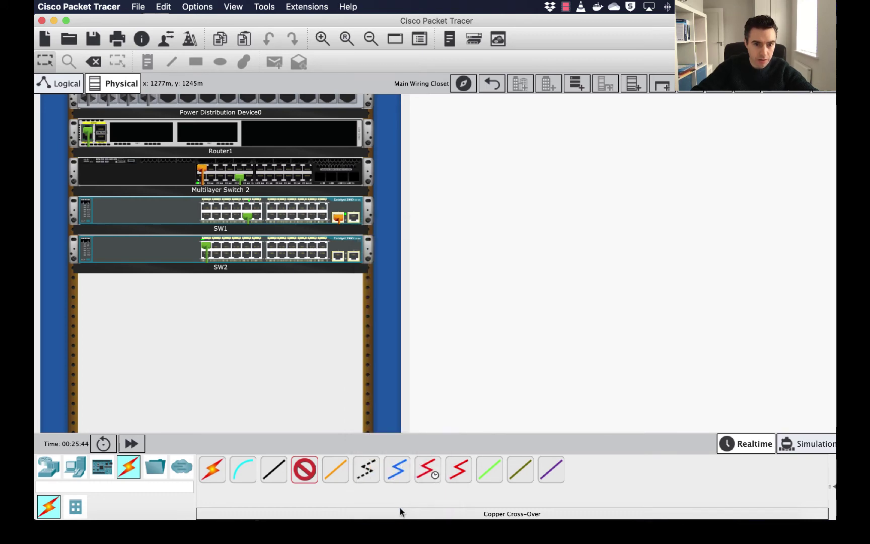
click(353, 254)
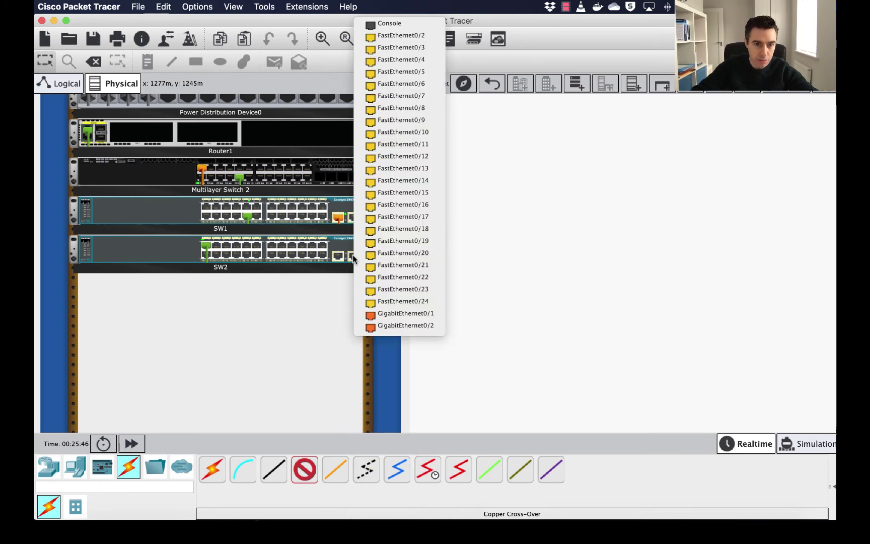
click(392, 317)
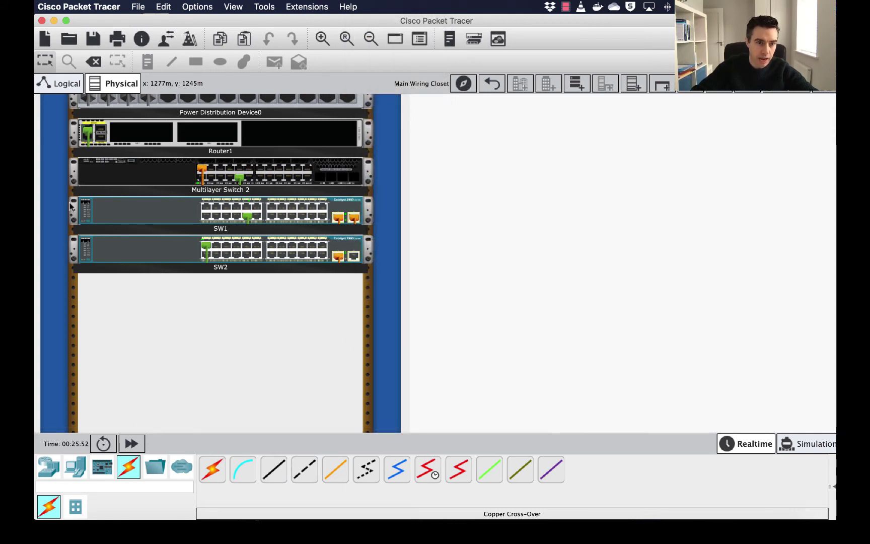
- Review the link between SW1 and SW2 and the list of objectives in the logical view
click(65, 83)
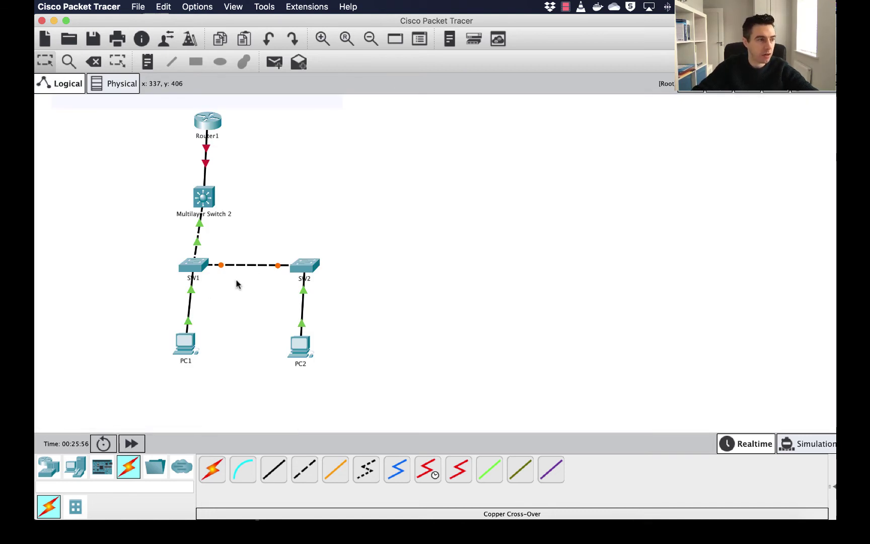
scroll(138, 222, up, 3)
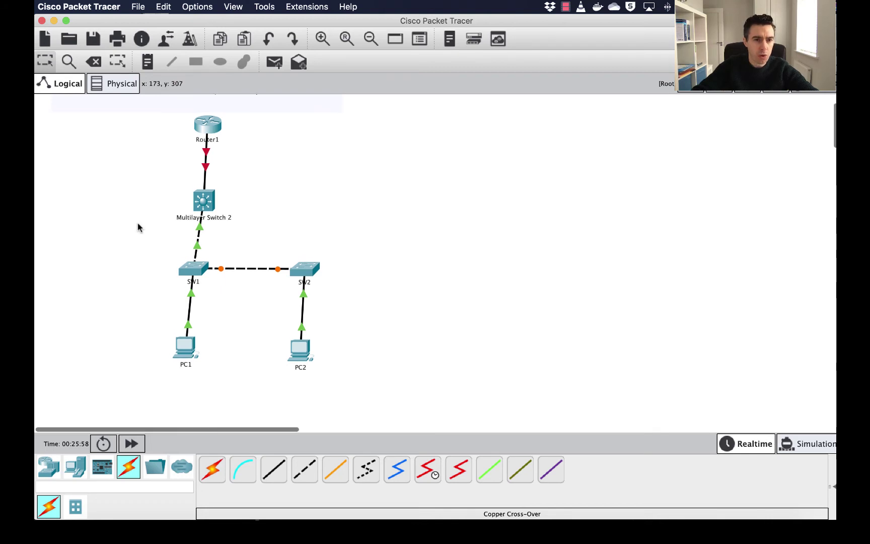
scroll(136, 227, left, 2)
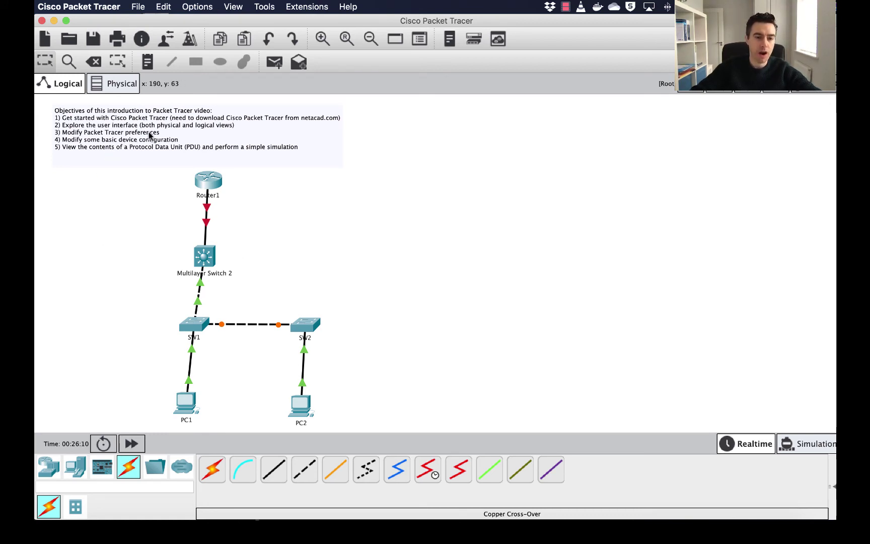
scroll(282, 275, down, 2)
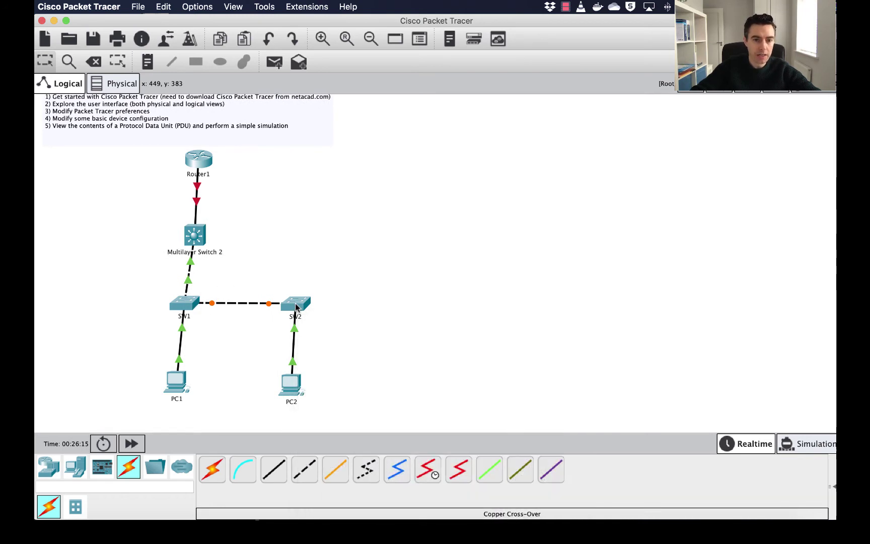
mouse_move(301, 306)
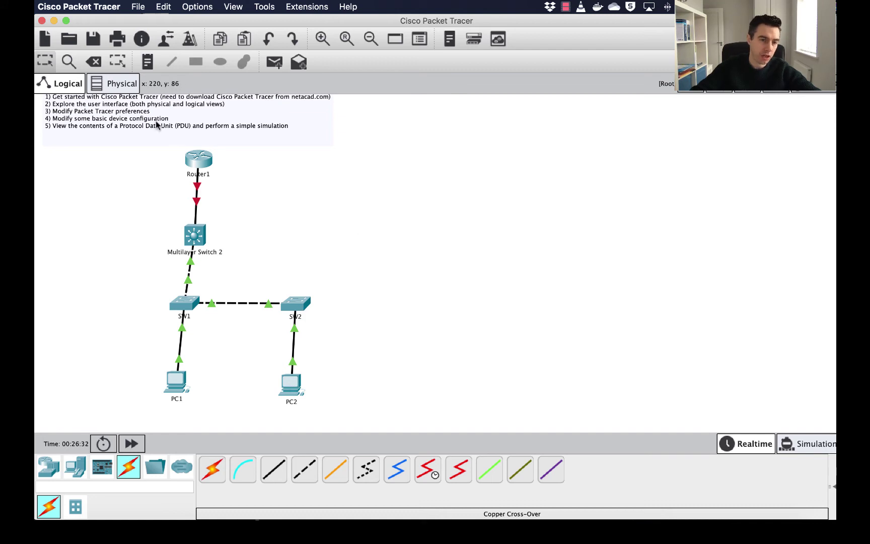
- In the interface preferences, enable Always Show Port Labels in Logical Workspace, keeping the topology visible beside the dialog
click(82, 10)
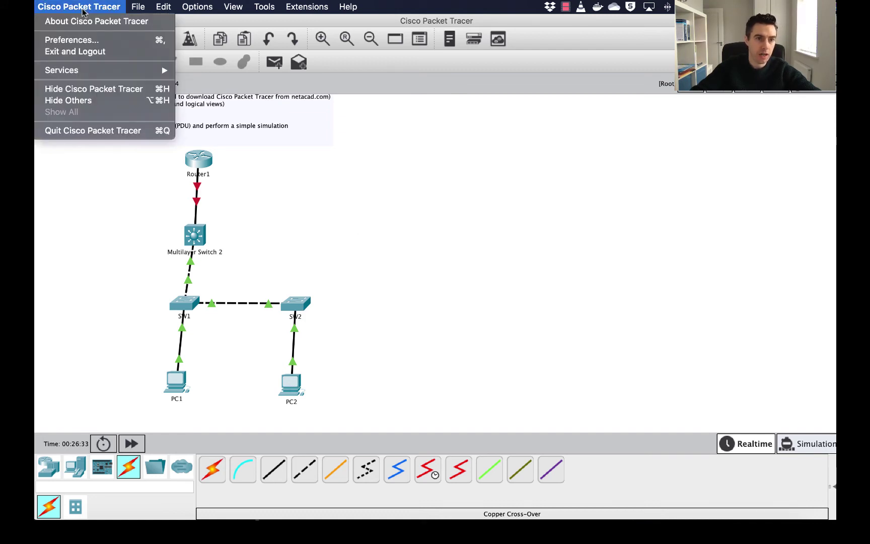
click(82, 41)
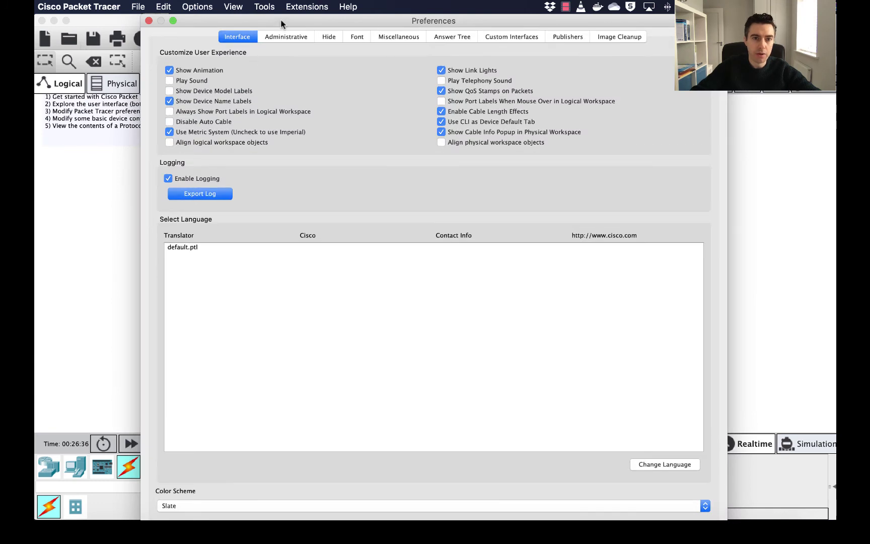
drag(280, 23, 526, 152)
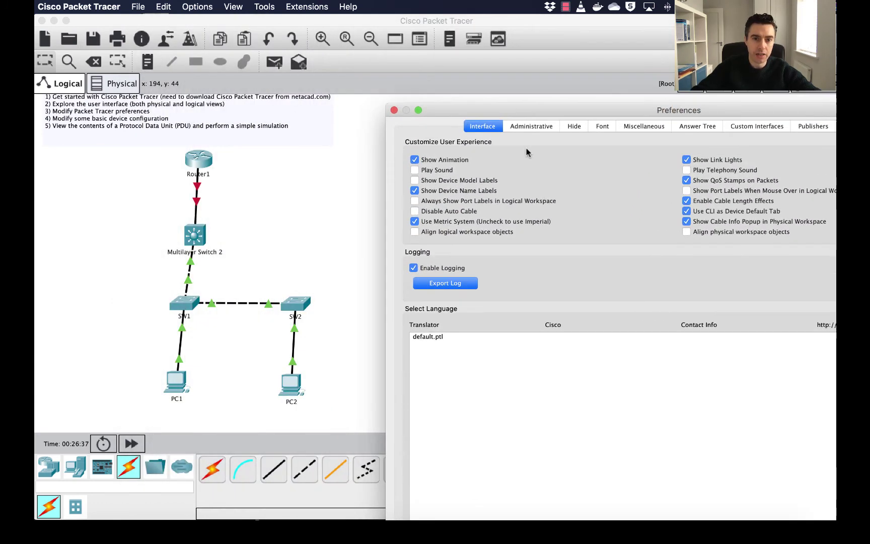
click(435, 202)
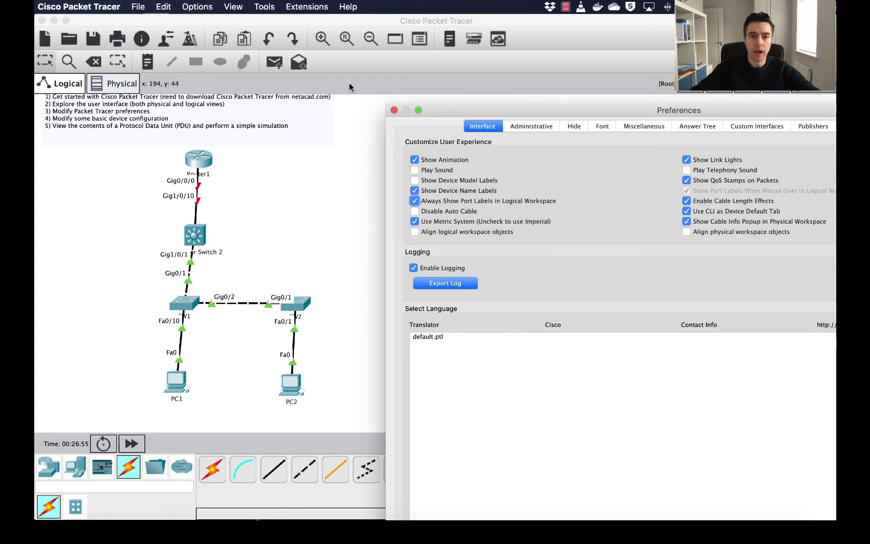
- Turn on Show Device Model Labels to preview the model names in the topology and turn it off again
drag(493, 106, 405, 42)
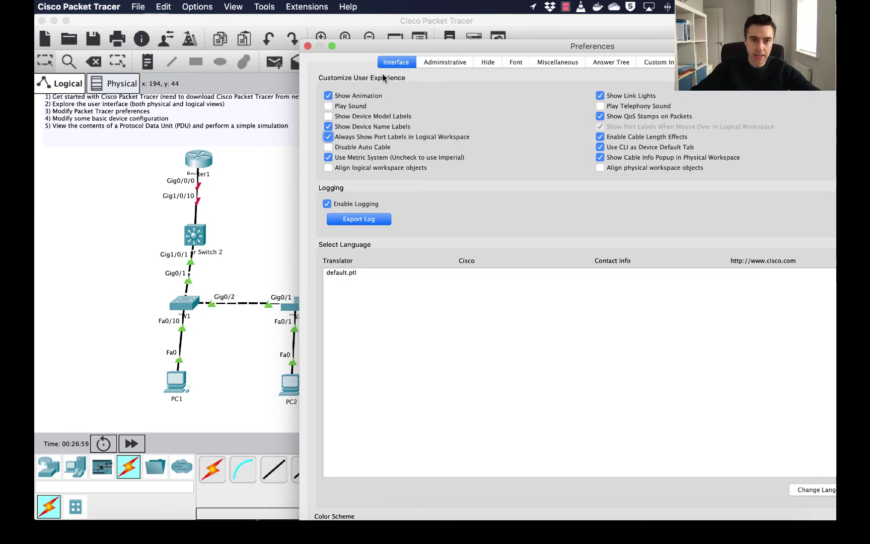
click(356, 117)
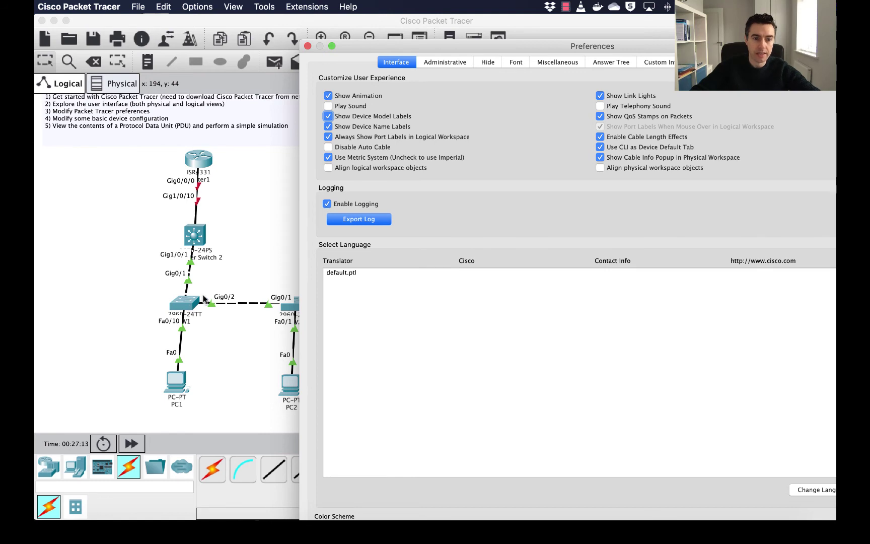
click(328, 117)
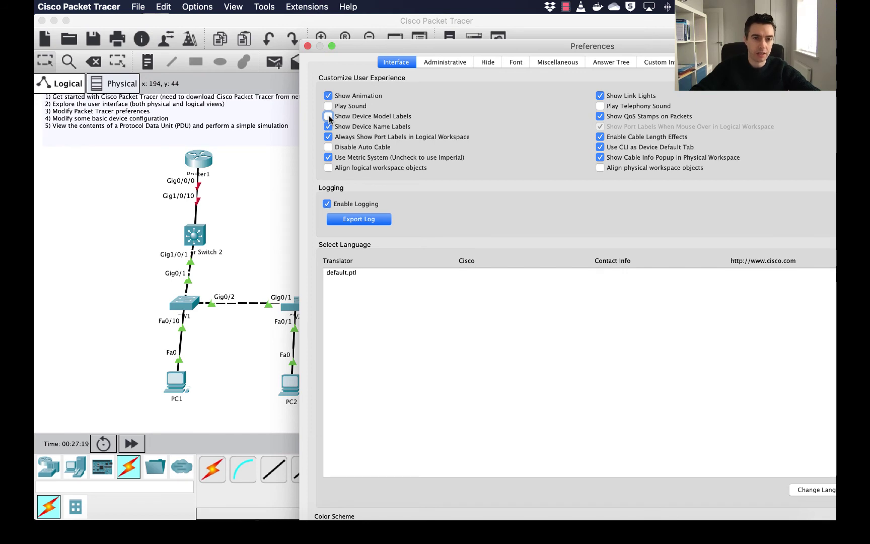
- Close the preferences and look over the topology with its port labels in the logical workspace
click(308, 47)
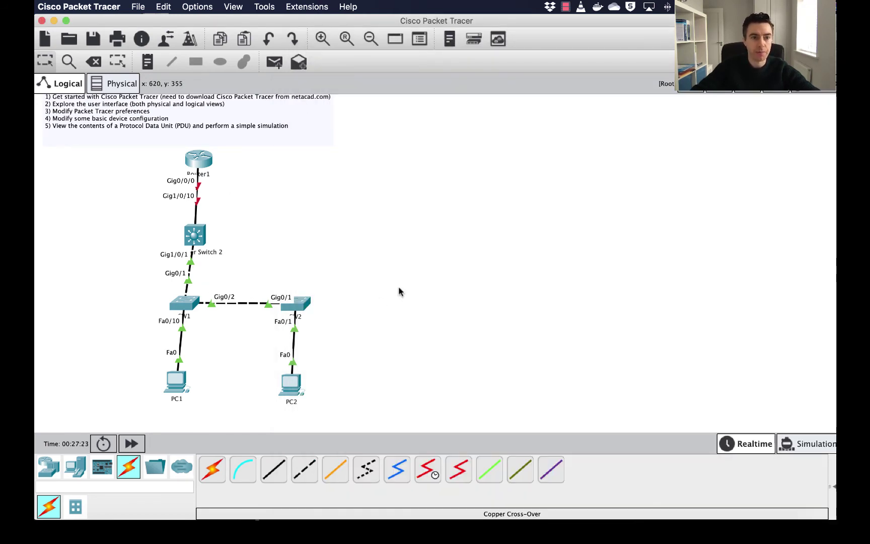
scroll(399, 291, up, 2)
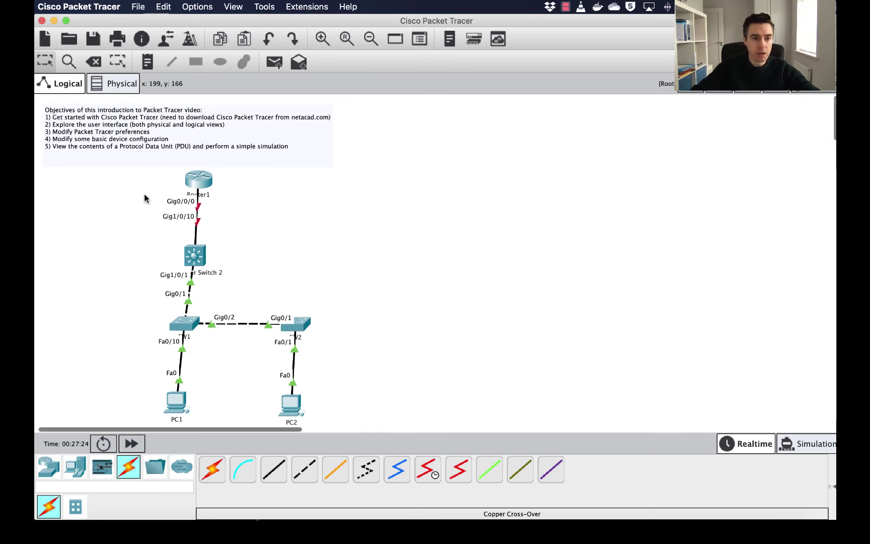
scroll(144, 198, down, 2)
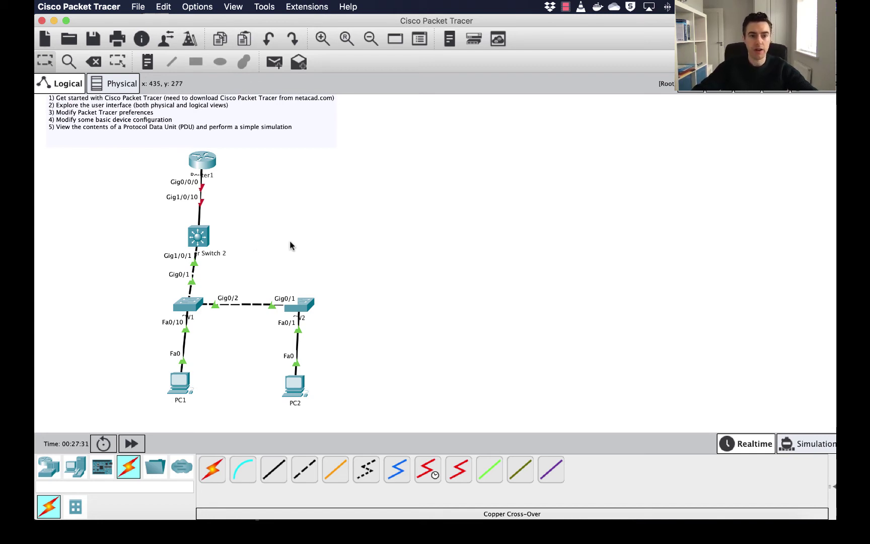
- Give PC1 the static IP address 192.168.1.10 with the default subnet mask 255.255.255.0 and close its configuration
click(183, 386)
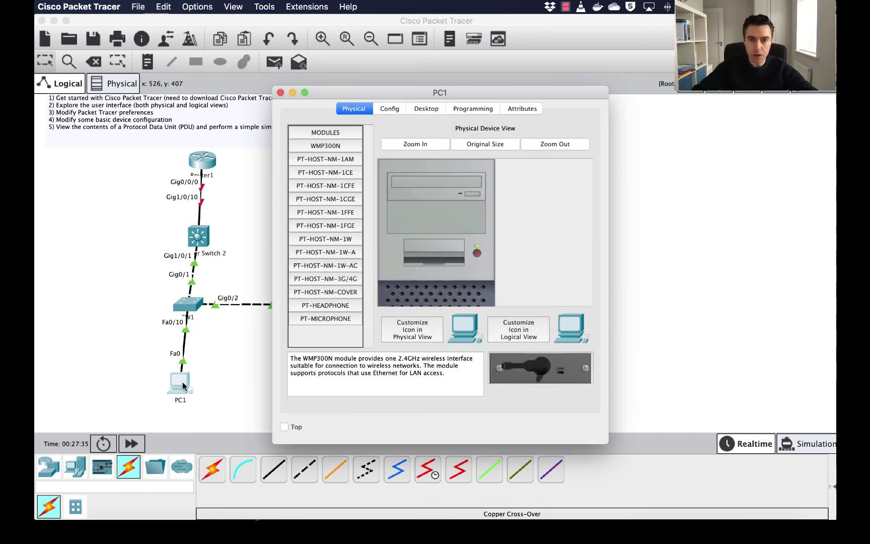
click(436, 110)
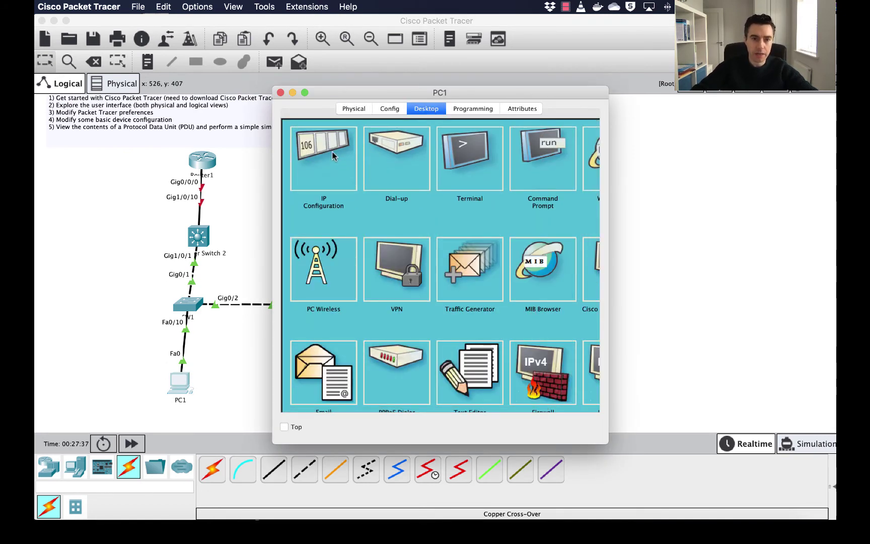
click(332, 156)
click(407, 209)
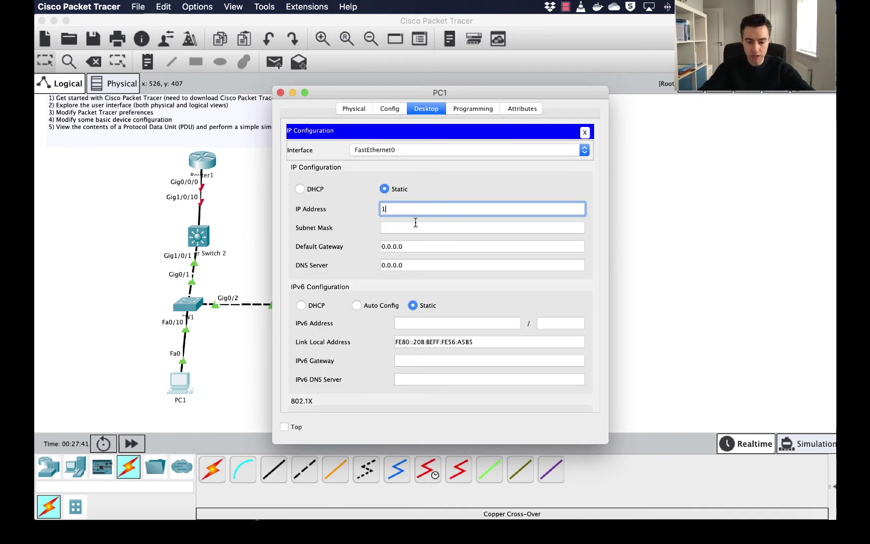
text(192.168.1.10)
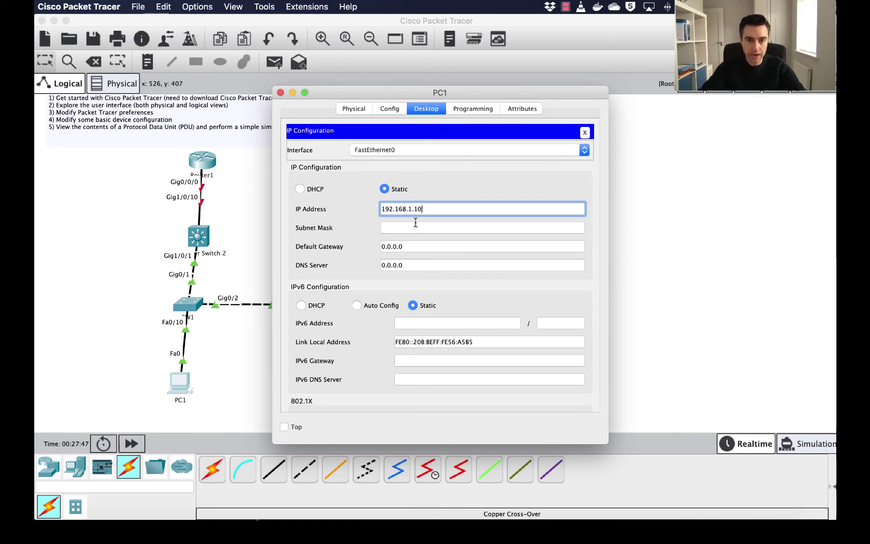
key(Tab)
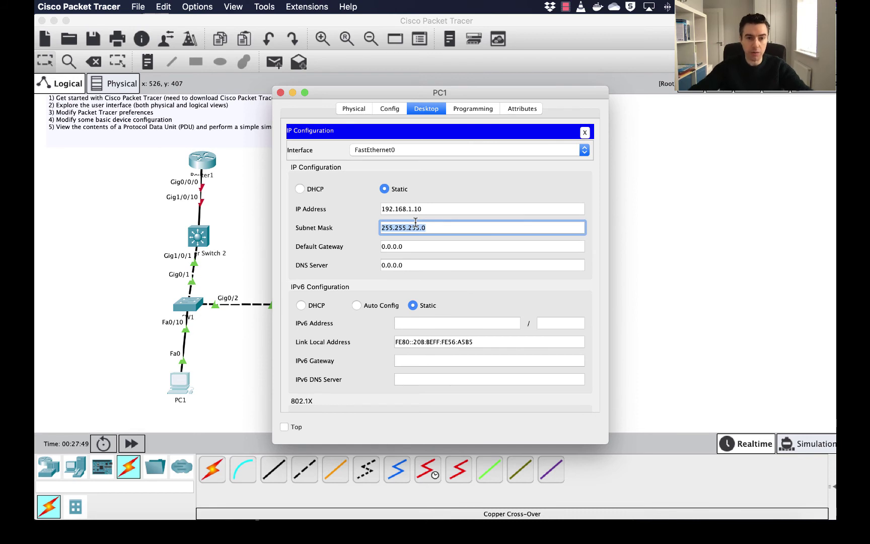
click(447, 225)
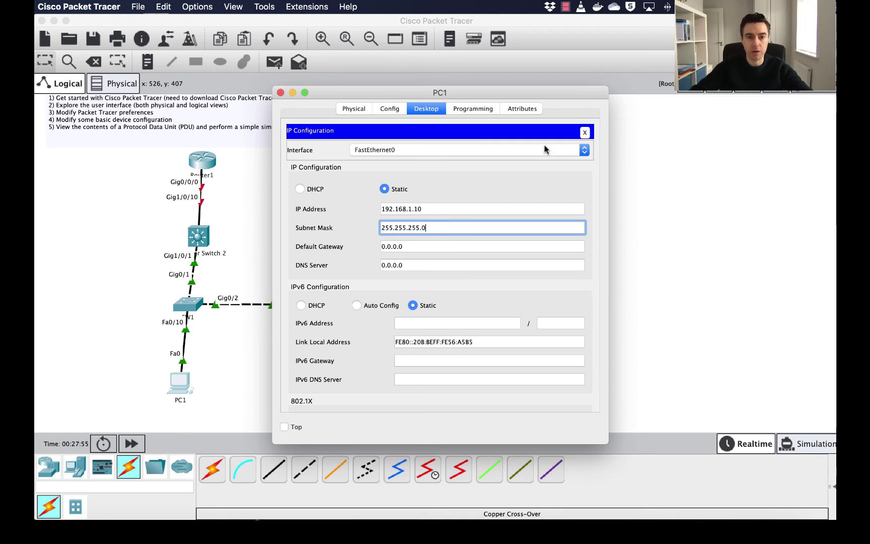
click(584, 132)
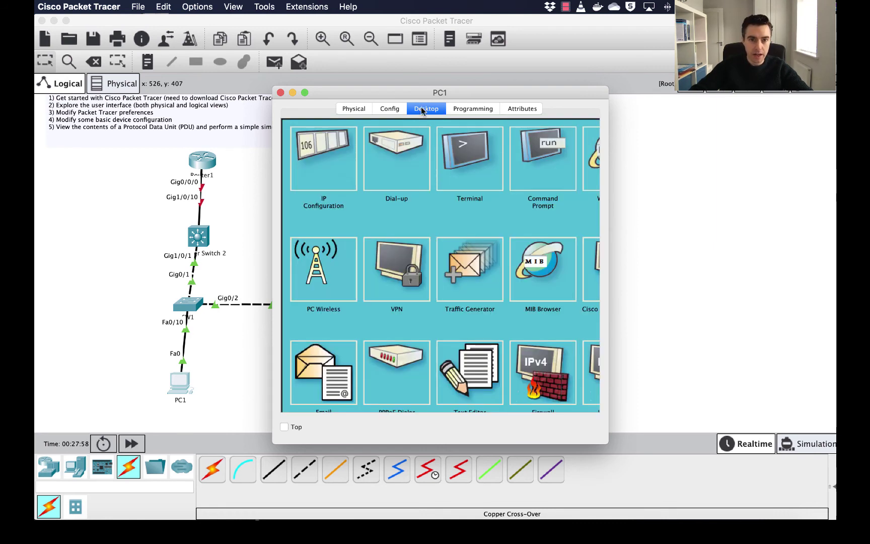
click(281, 93)
- Give PC2 the static IP address 192.168.1.11 with the default subnet mask 255.255.255.0 and close its configuration
click(295, 387)
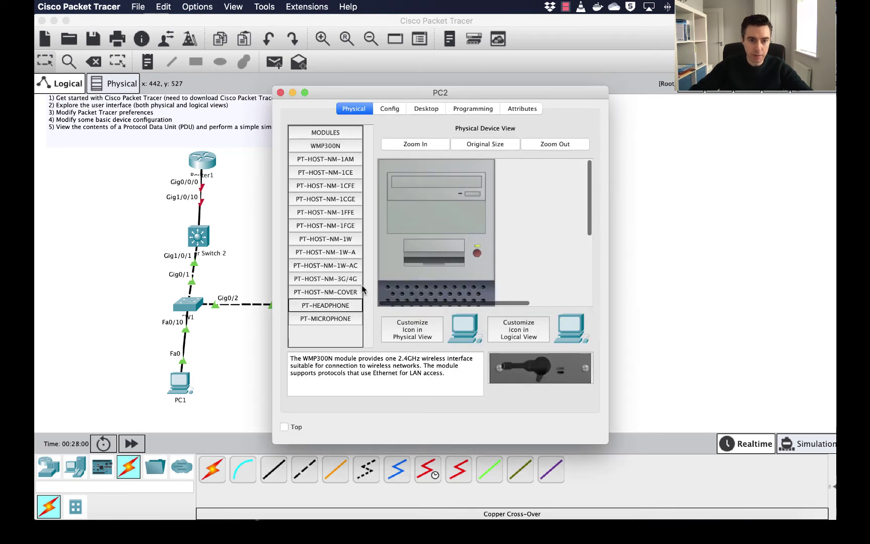
click(425, 109)
click(342, 151)
click(422, 208)
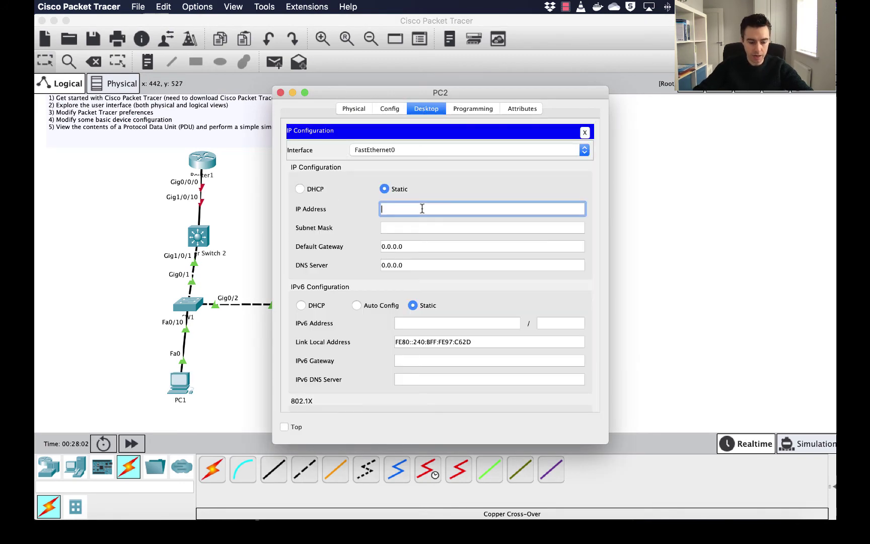
text(192.)
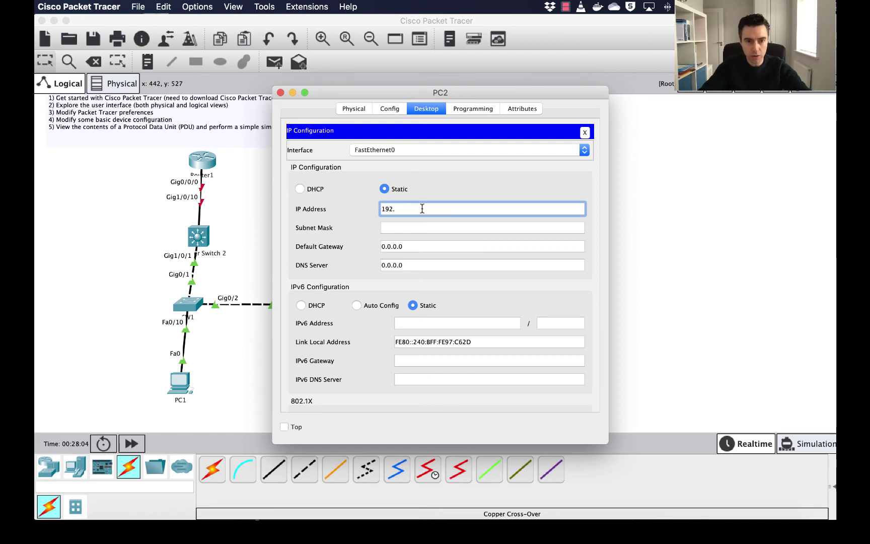
text(168.)
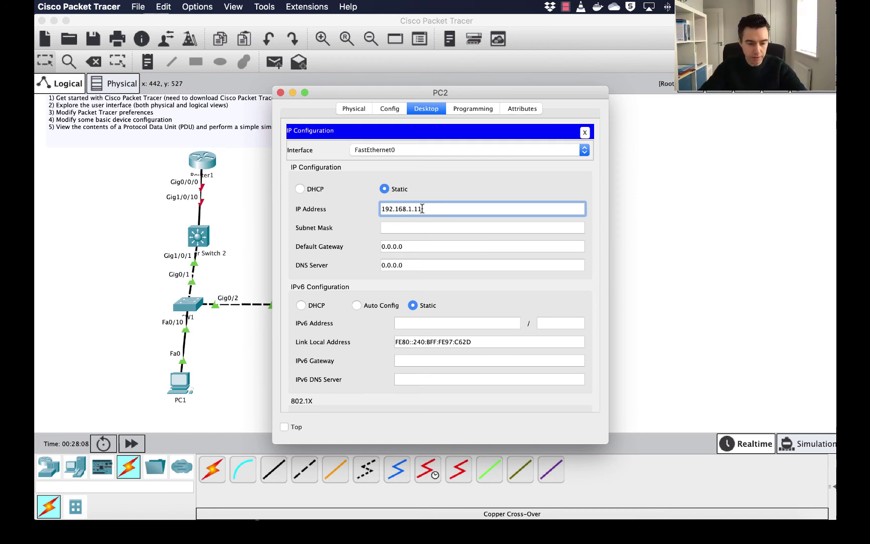
text(1.11)
key(Tab)
click(436, 223)
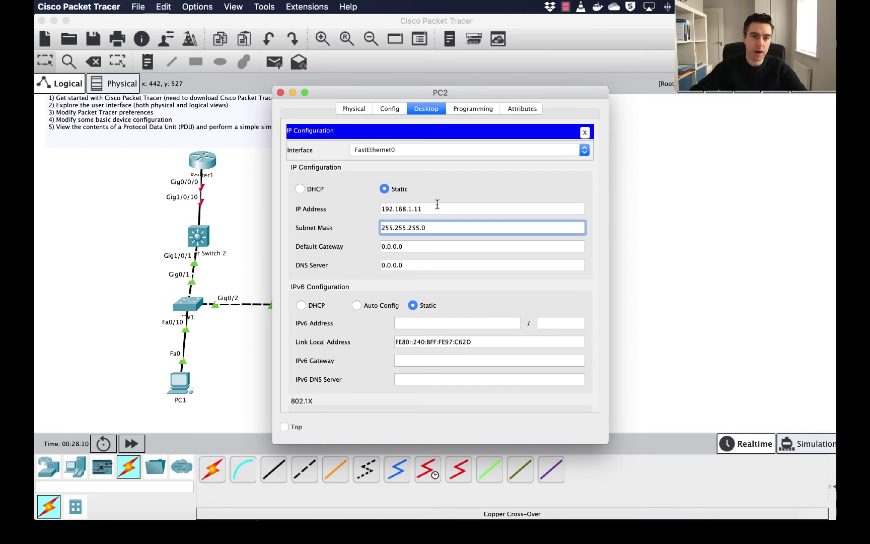
click(280, 93)
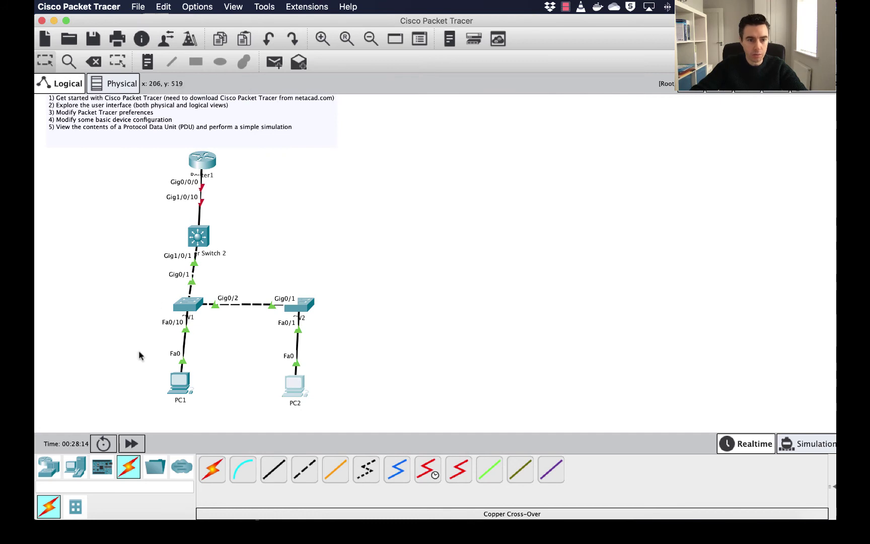
- Review the network and host portions of PC1's IP address in its IP configuration
click(184, 380)
click(318, 159)
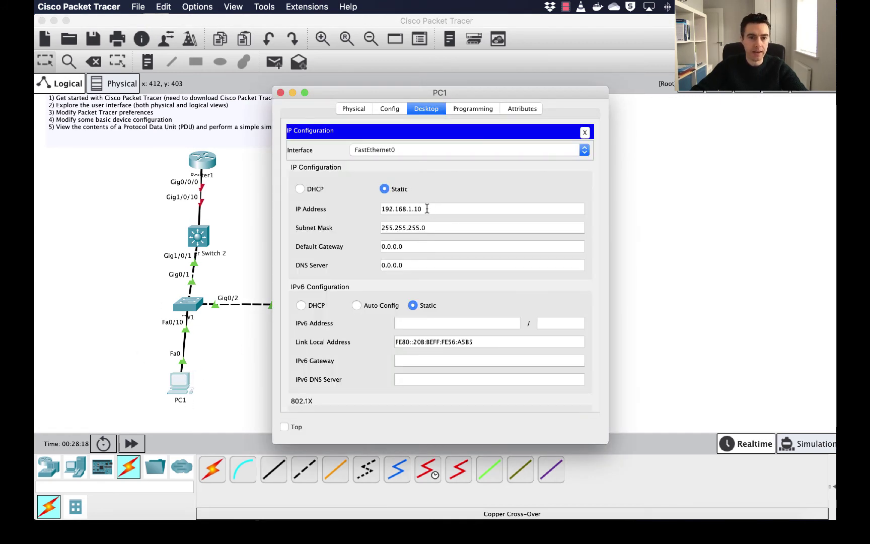
drag(382, 209, 431, 209)
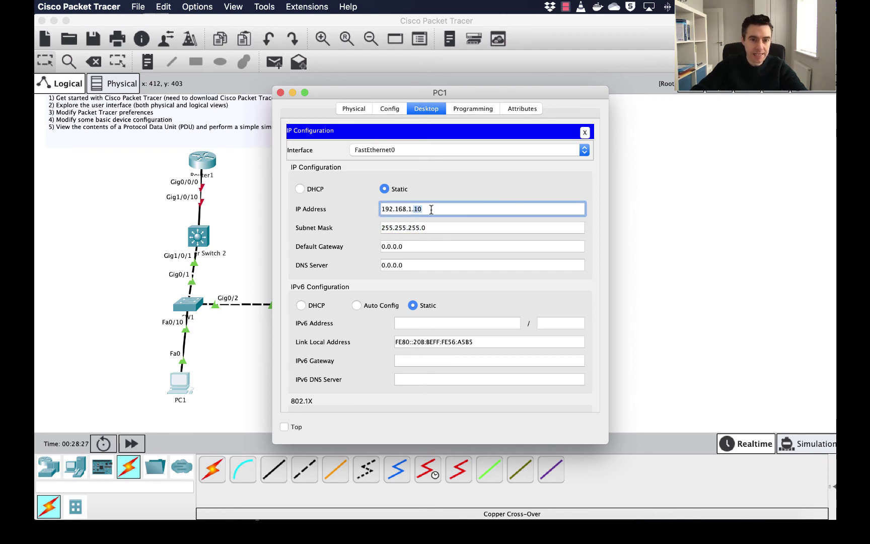
click(281, 92)
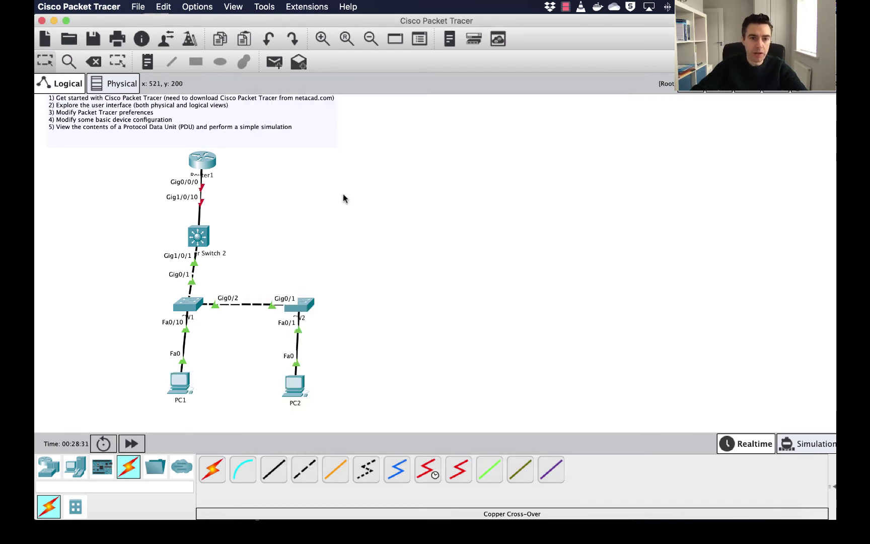
- Send a simple PDU from PC1 to PC2 and reveal the PDU list to check its status
click(279, 66)
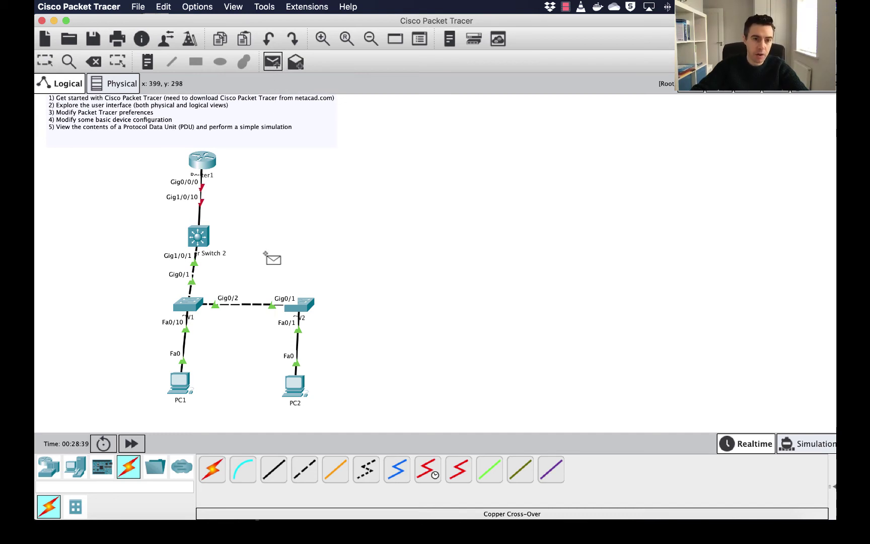
click(183, 382)
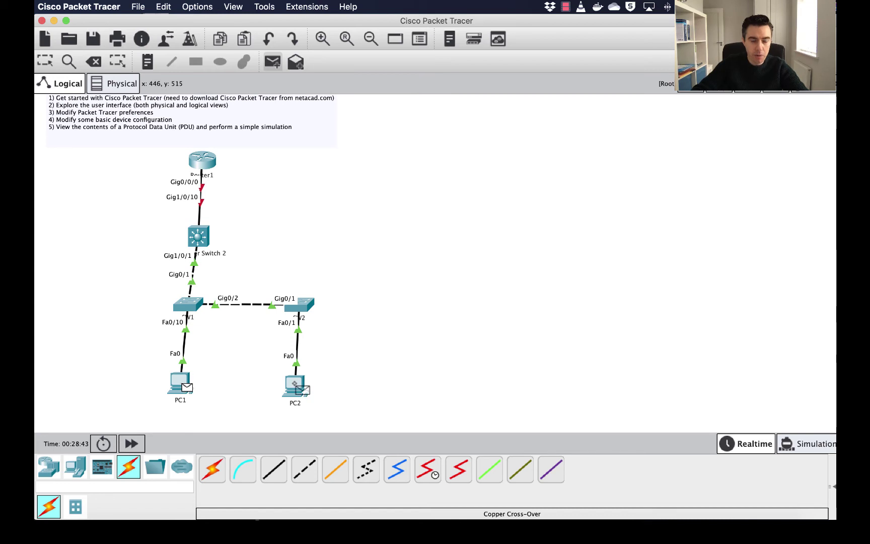
click(297, 388)
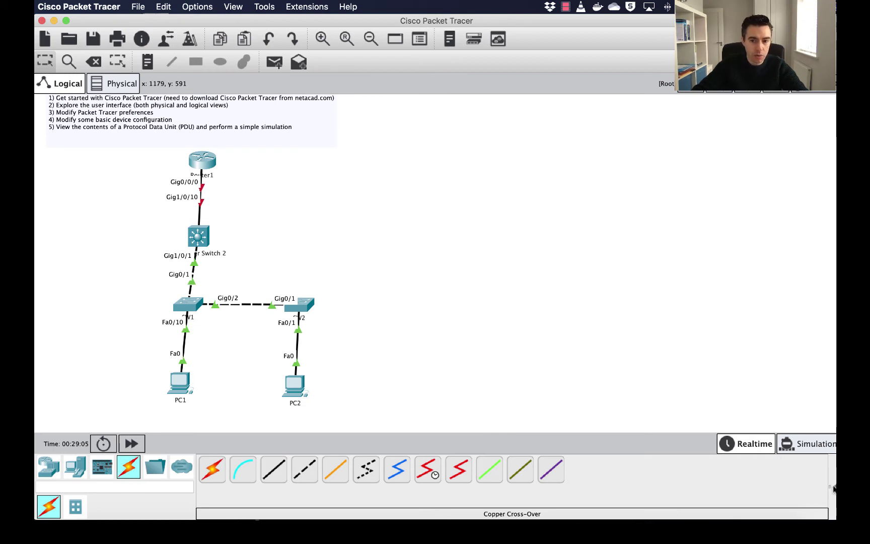
click(831, 486)
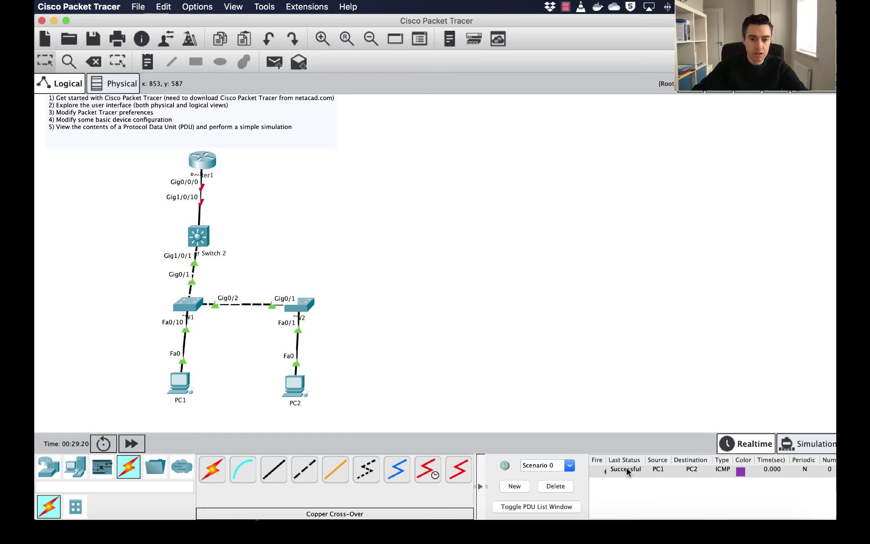
- Send a second simple PDU from PC1 to PC2 and delete the scenario to clear the PDU list
click(273, 64)
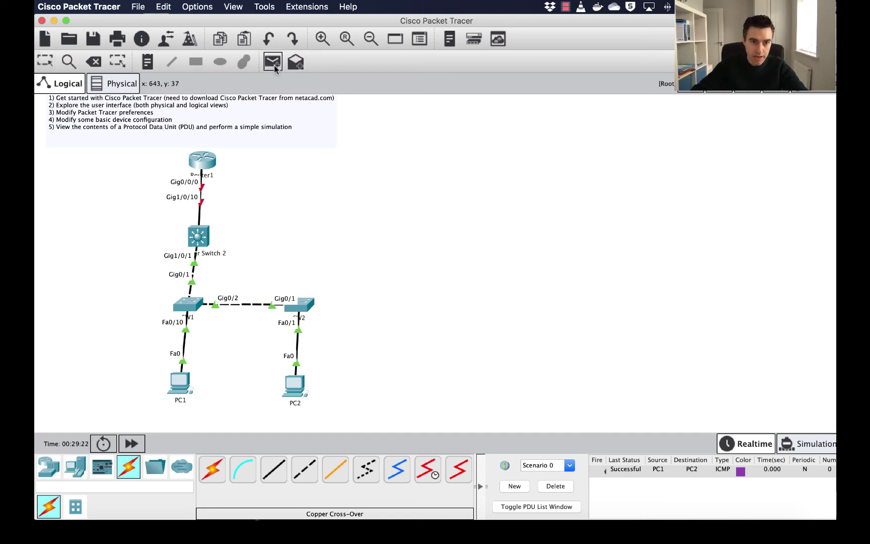
click(180, 382)
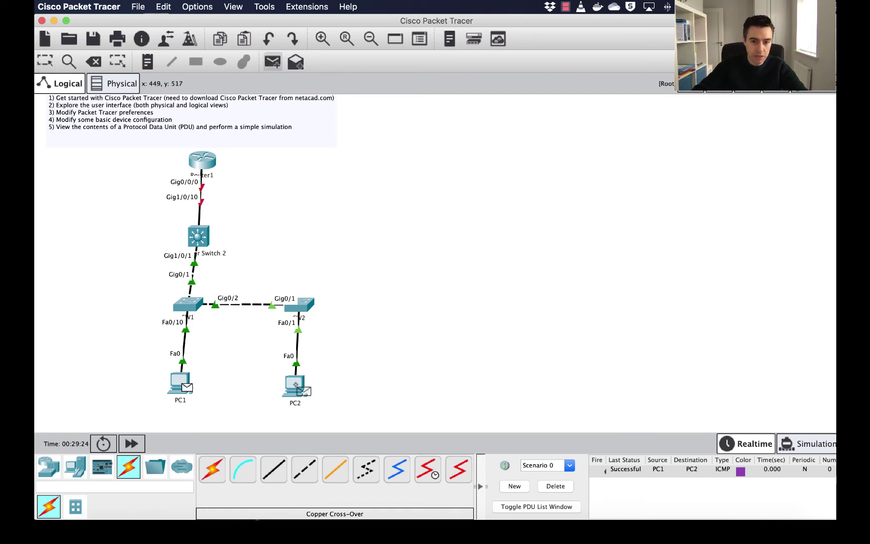
click(298, 388)
click(629, 482)
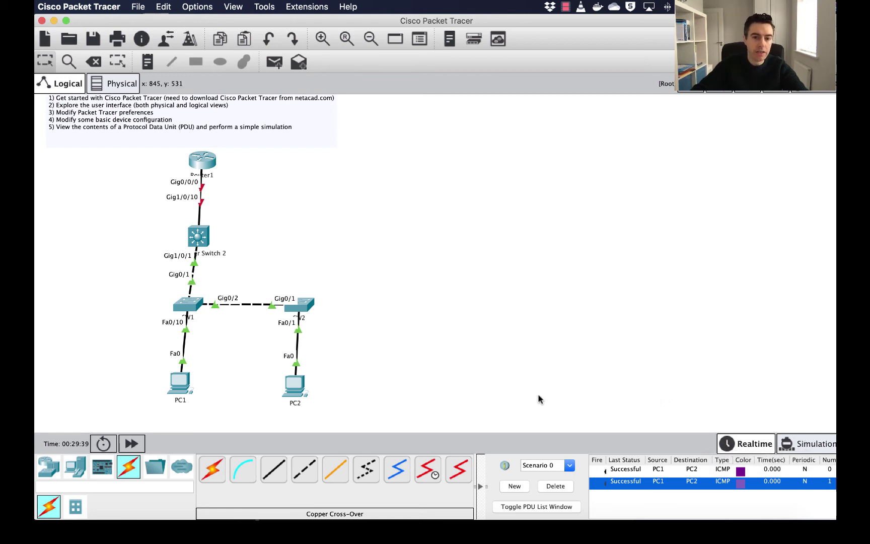
click(554, 486)
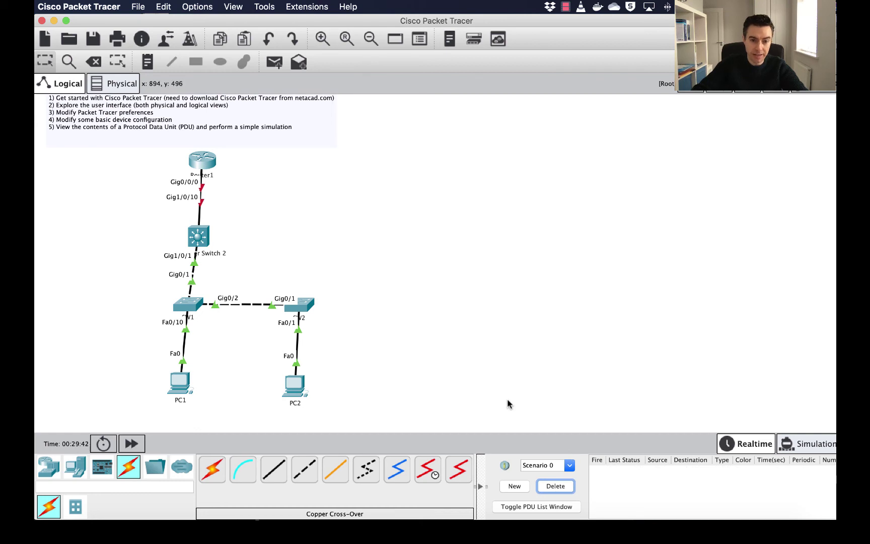
- Switch to Simulation mode and create a simple PDU from PC1 to PC2
click(802, 443)
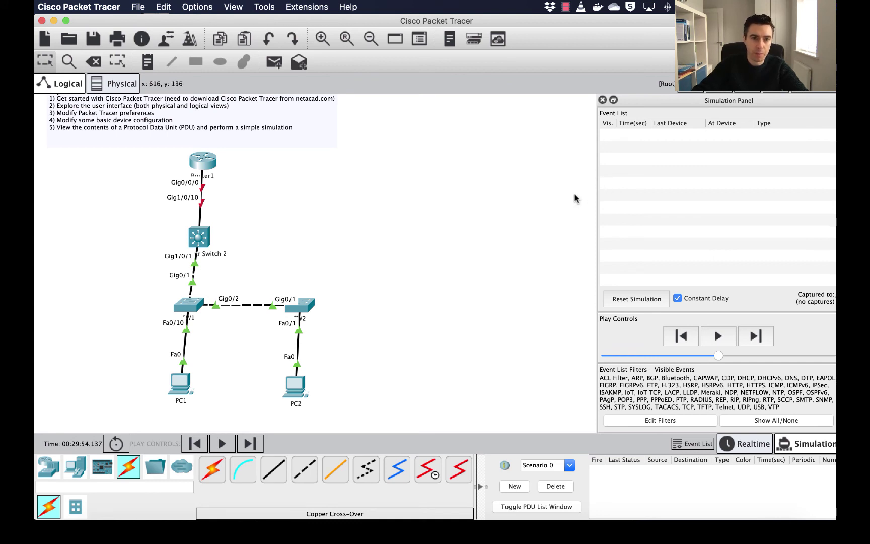
click(276, 66)
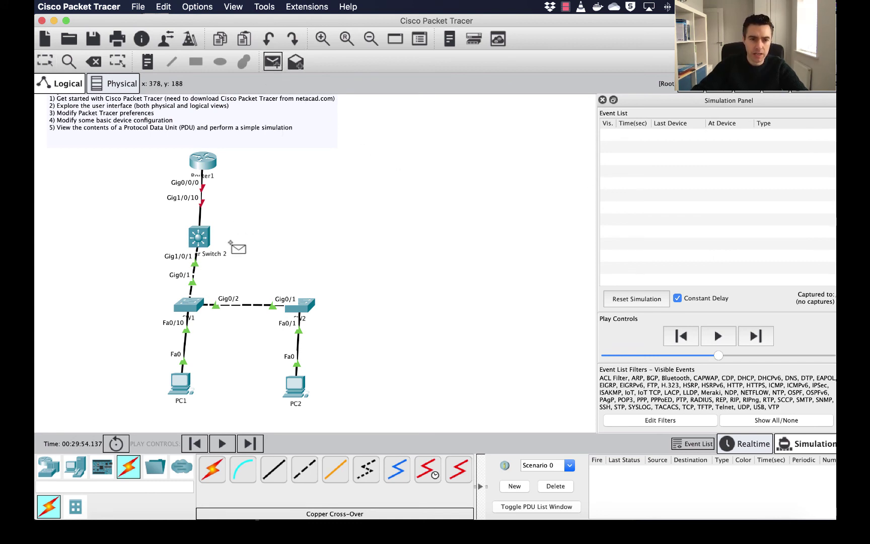
click(184, 386)
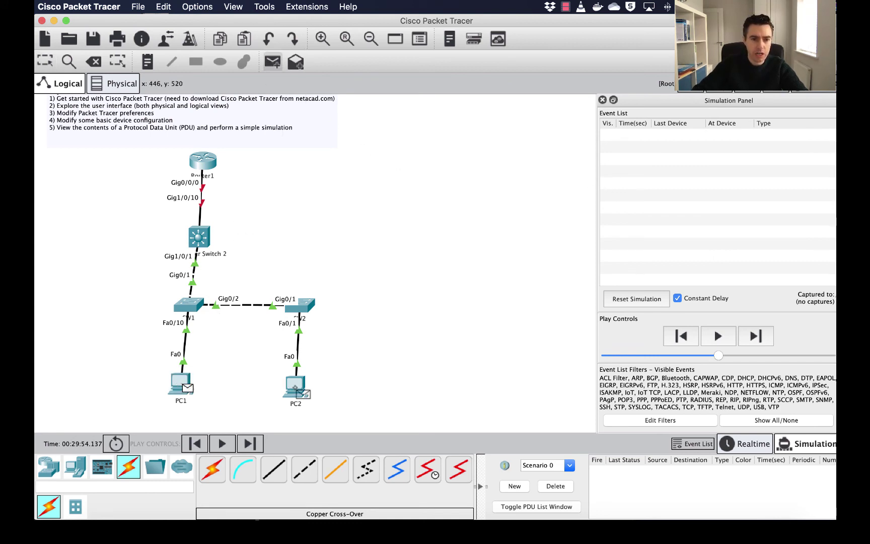
click(299, 390)
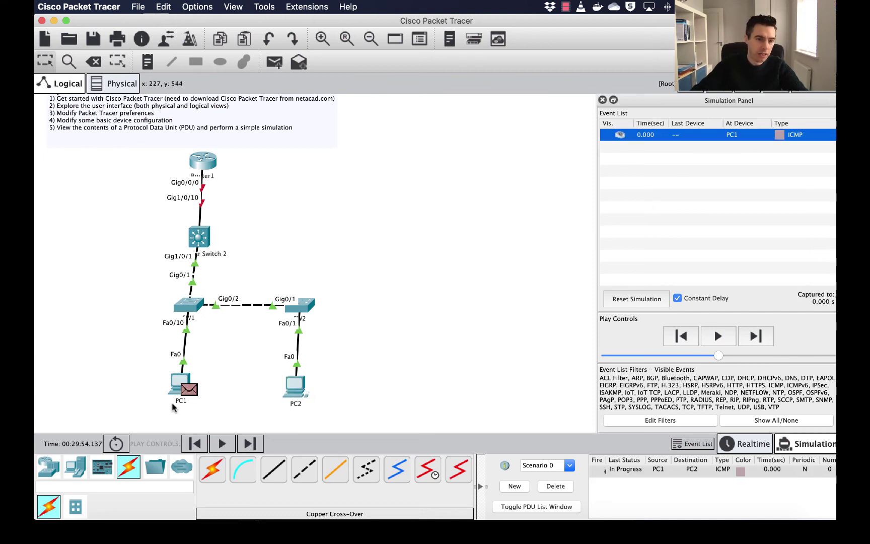
- Advance the simulation by one event and open the PDU information for the packet at SW1
mouse_move(188, 391)
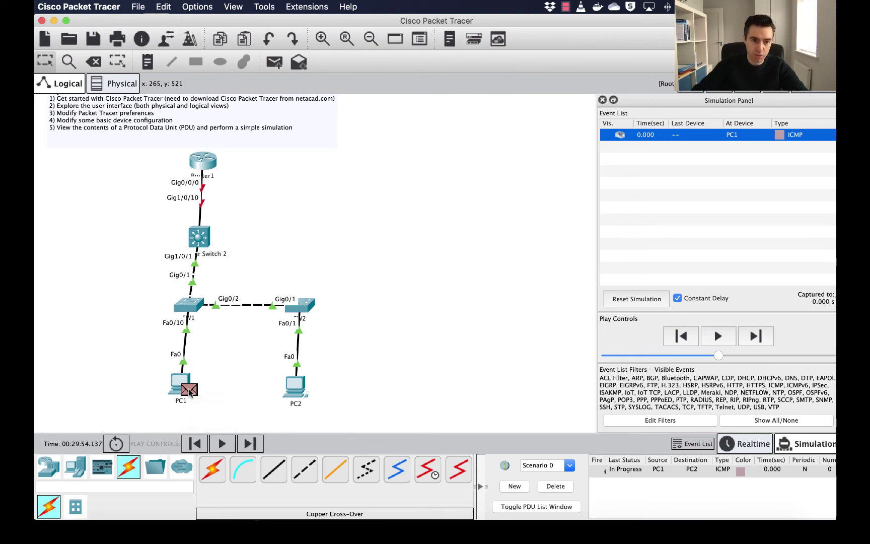
mouse_move(304, 388)
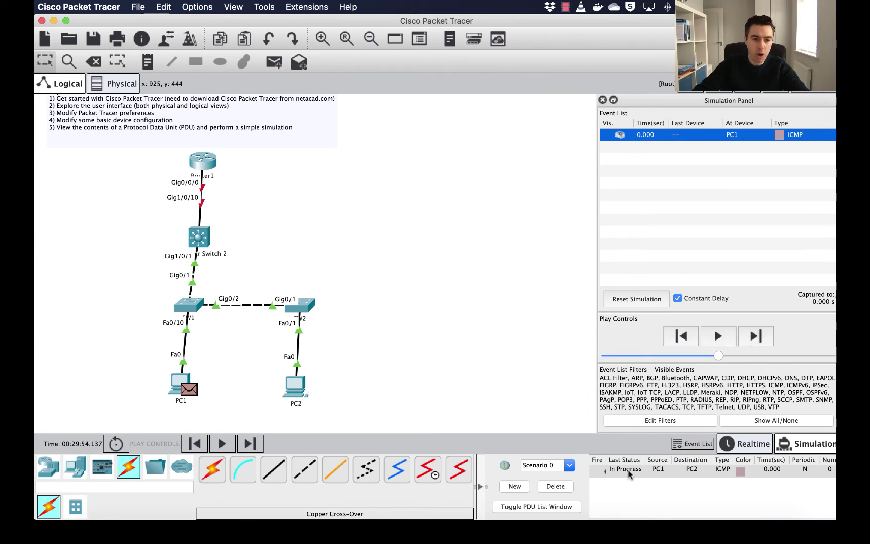
click(755, 338)
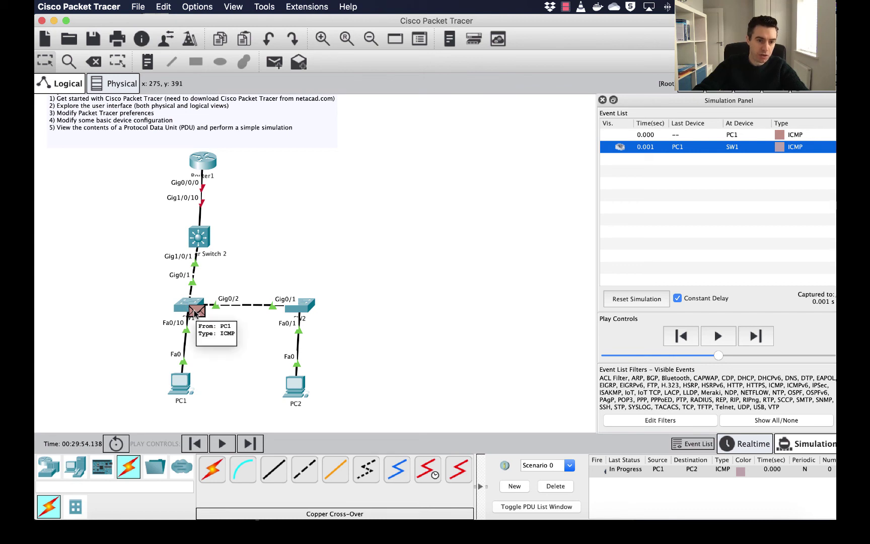
click(196, 312)
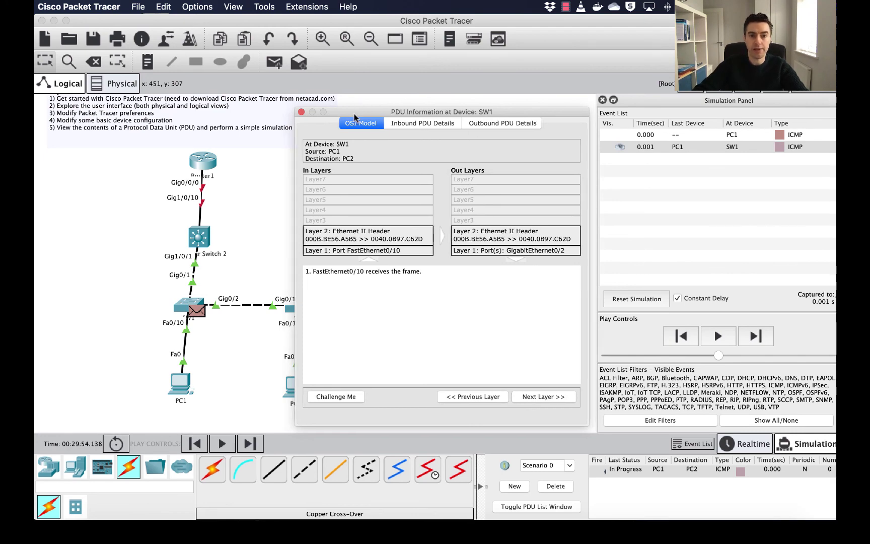
- Move the SW1 PDU information window clear of the topology and view the packet's inbound and outbound PDU details
drag(353, 113, 494, 86)
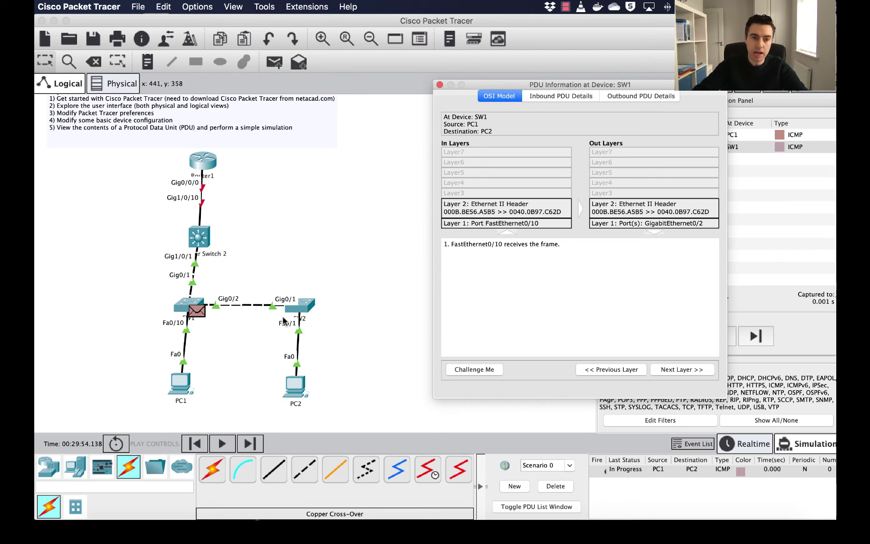
click(561, 97)
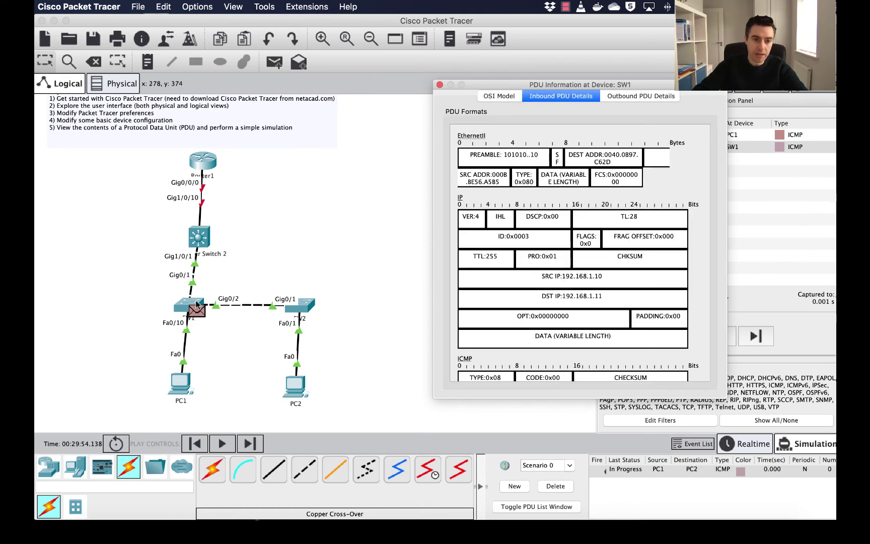
click(647, 97)
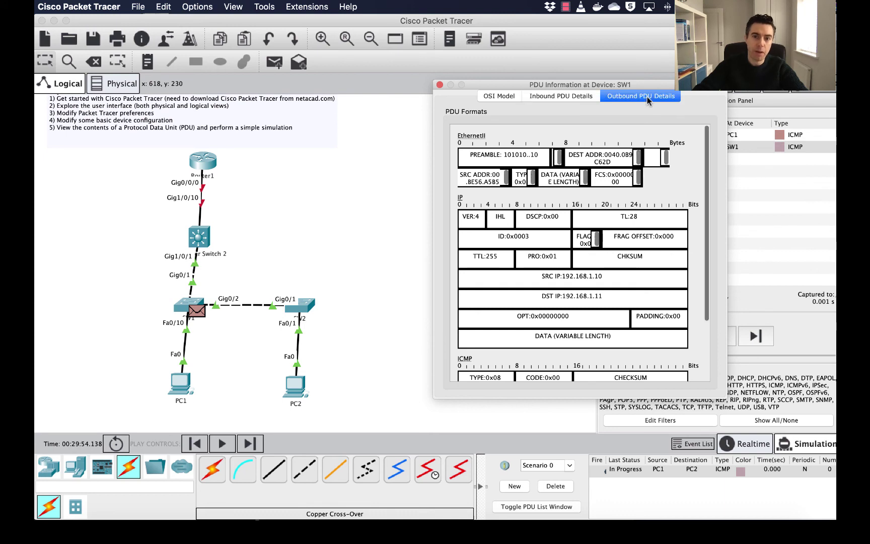
click(556, 95)
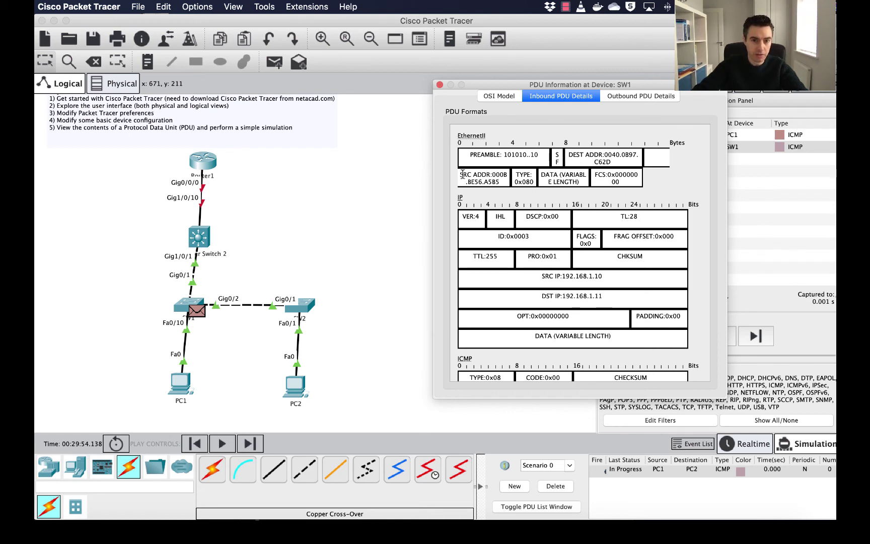
- Examine the source and destination MAC addresses, IP addresses and ICMP fields in SW1's inbound PDU details, and close the window
drag(460, 174, 502, 182)
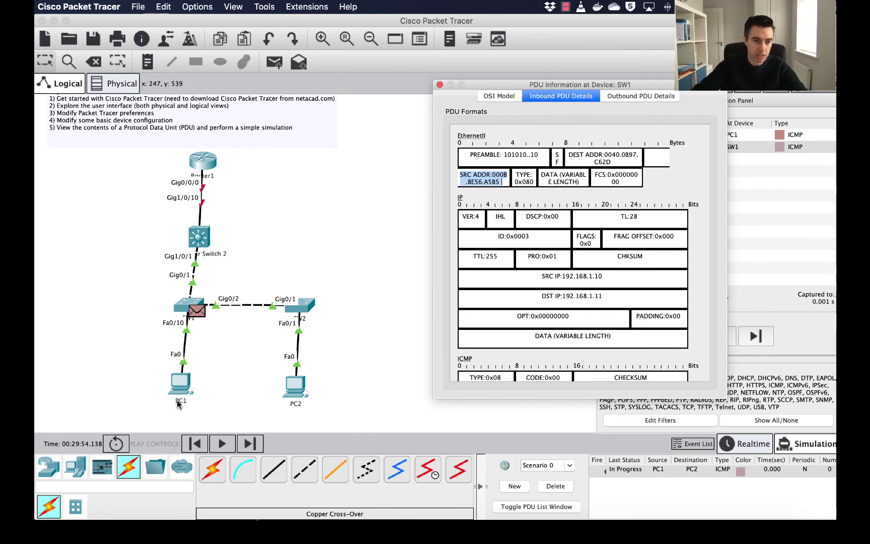
drag(568, 155, 614, 162)
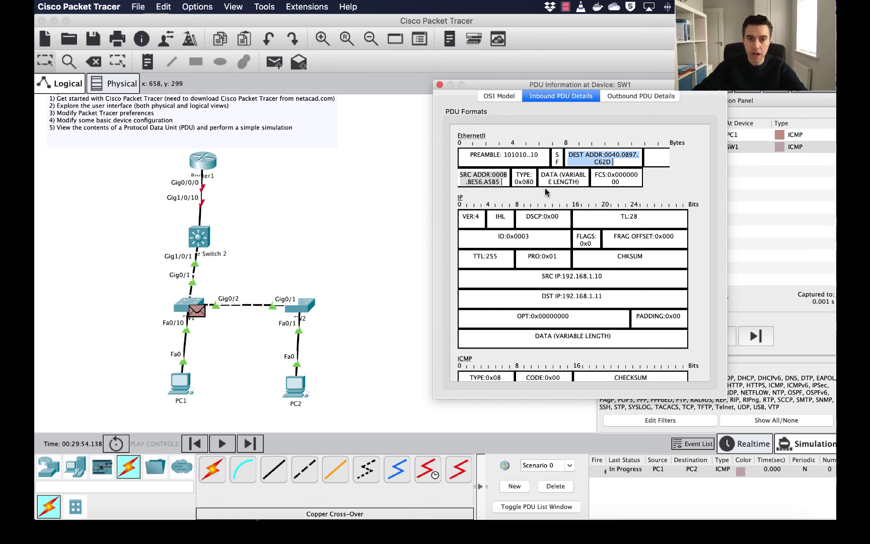
click(465, 200)
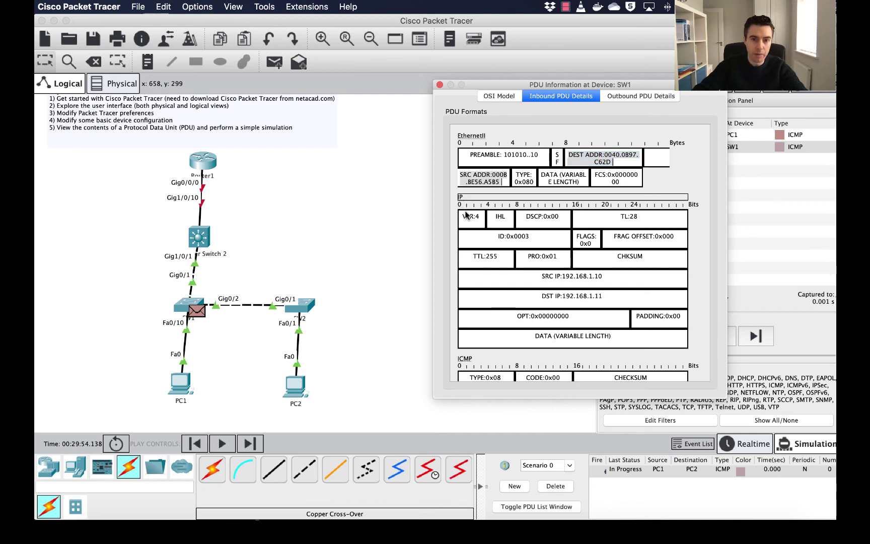
drag(541, 278, 611, 279)
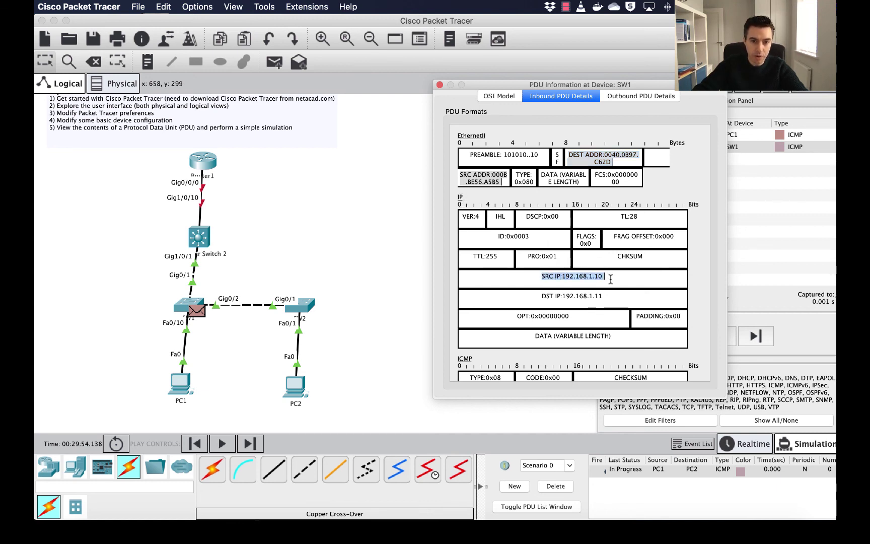
drag(539, 296, 604, 296)
scroll(604, 296, down, 1)
scroll(561, 317, down, 1)
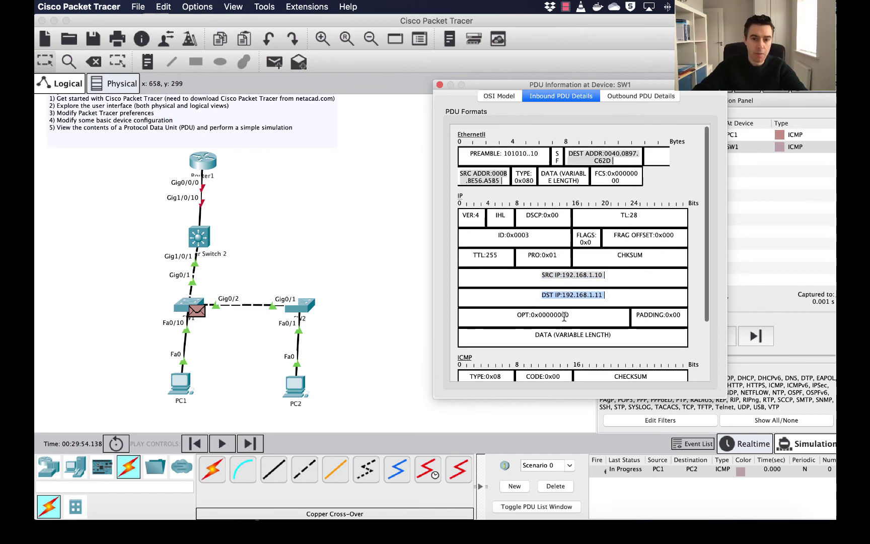
drag(704, 315, 705, 375)
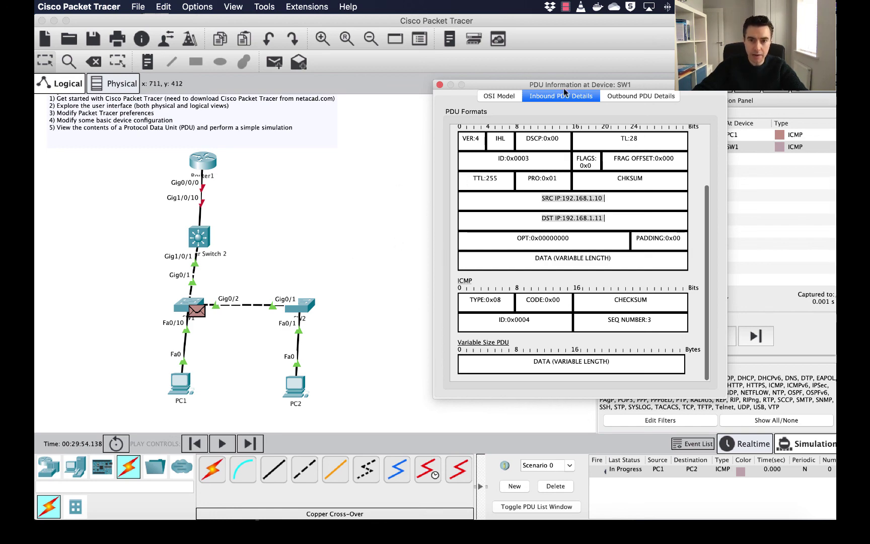
click(439, 84)
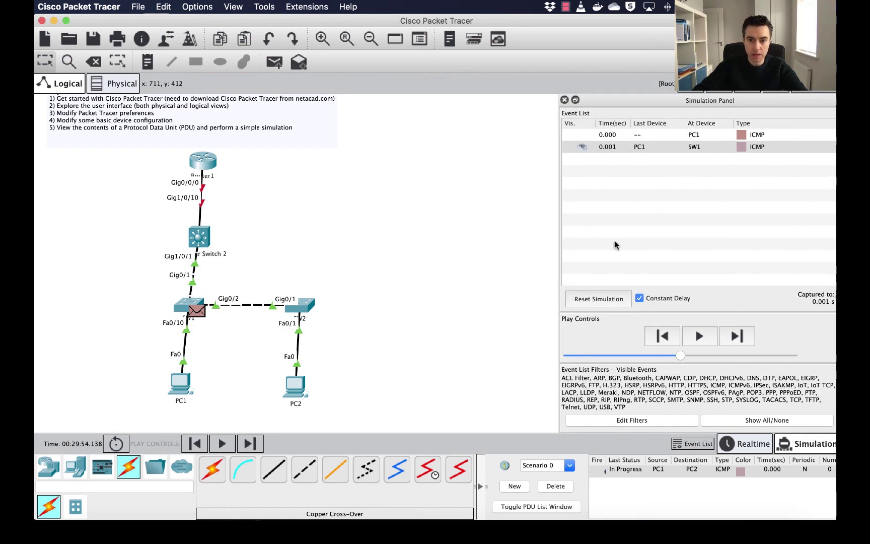
- Advance the simulation by one event, view the packet's inbound and outbound PDU details at SW2, and close them
click(737, 336)
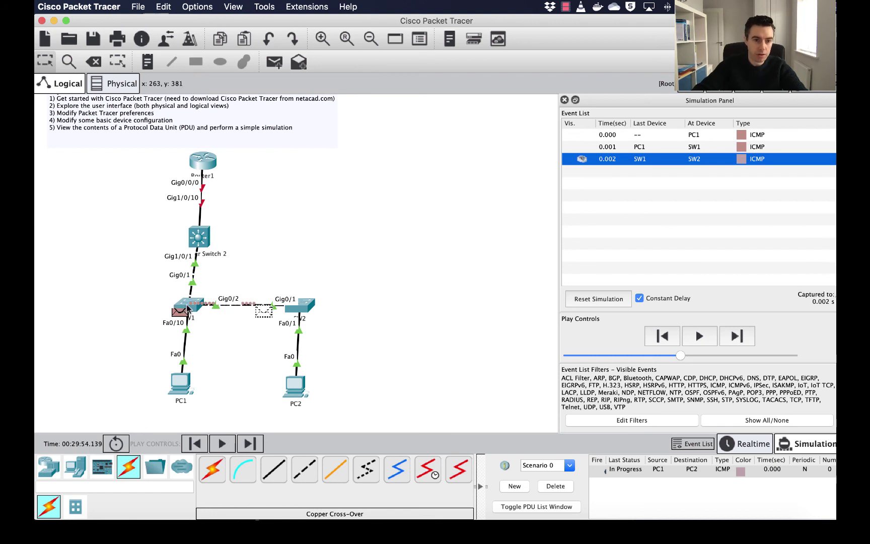
click(303, 311)
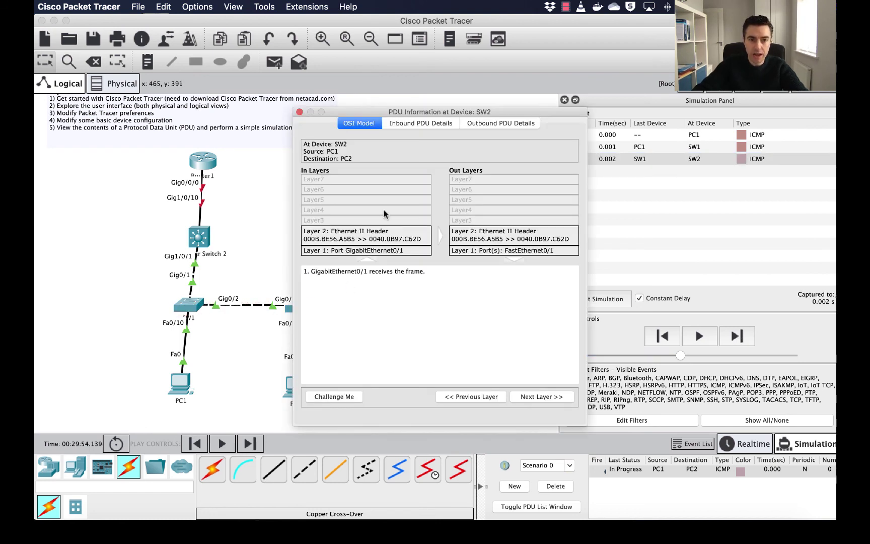
click(431, 124)
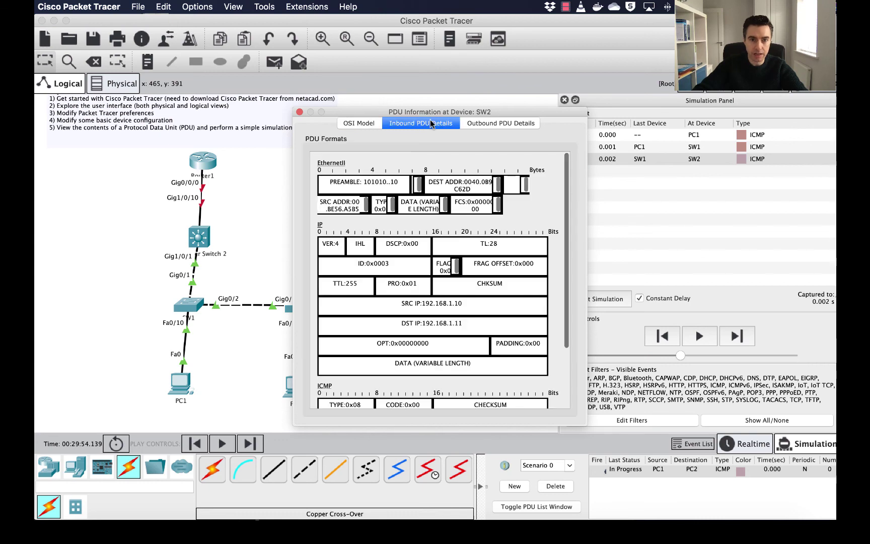
click(491, 123)
drag(506, 115, 613, 96)
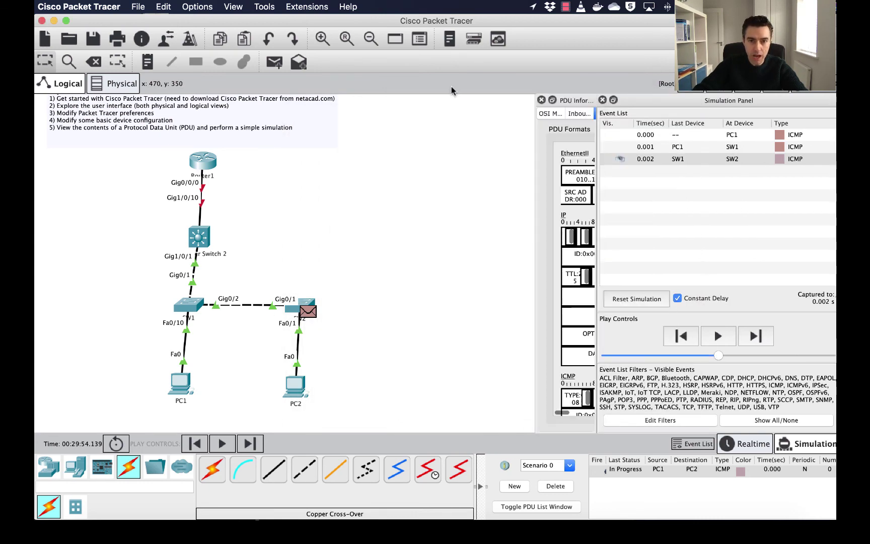
click(541, 99)
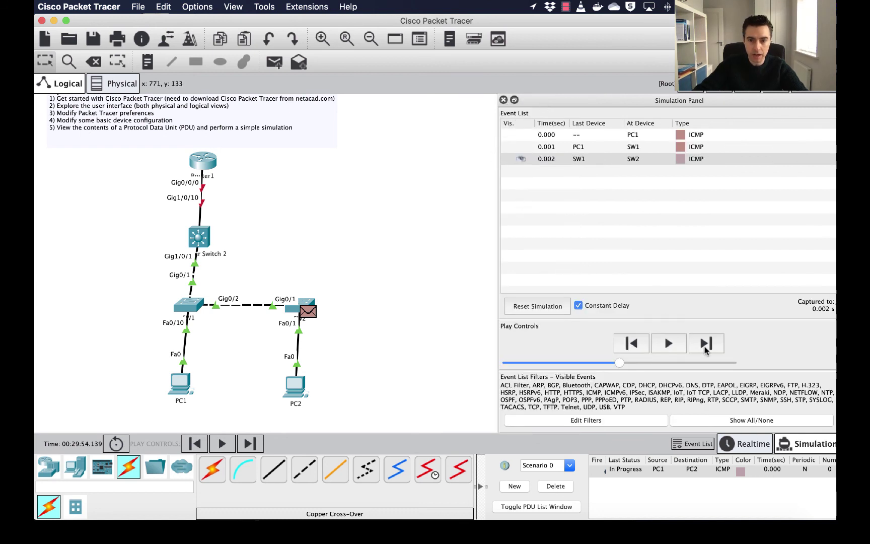
- Advance the simulation by two events through PC2 and open the PDU information for the reply packet at SW2
click(705, 346)
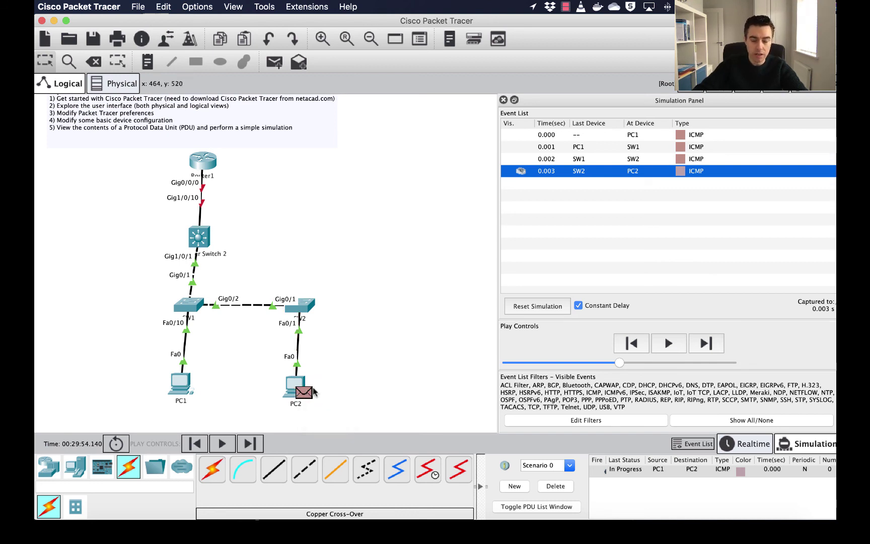
click(704, 343)
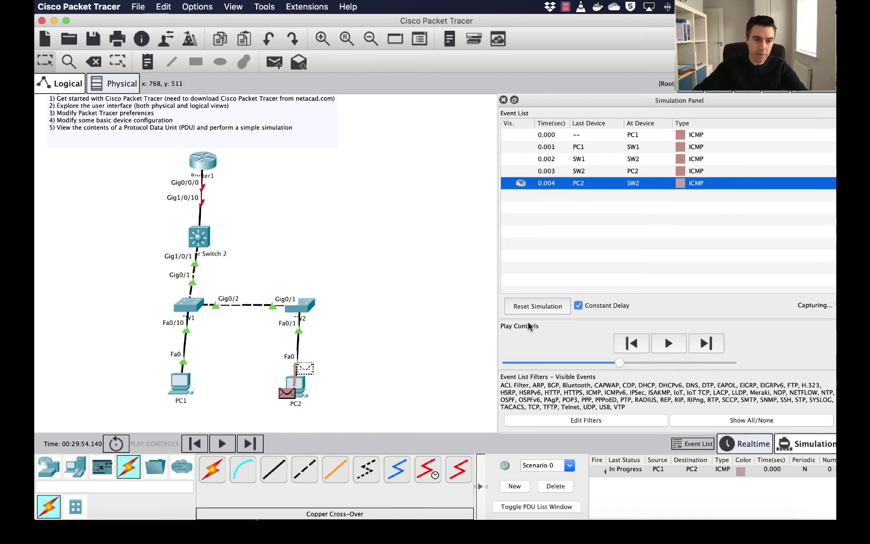
click(308, 311)
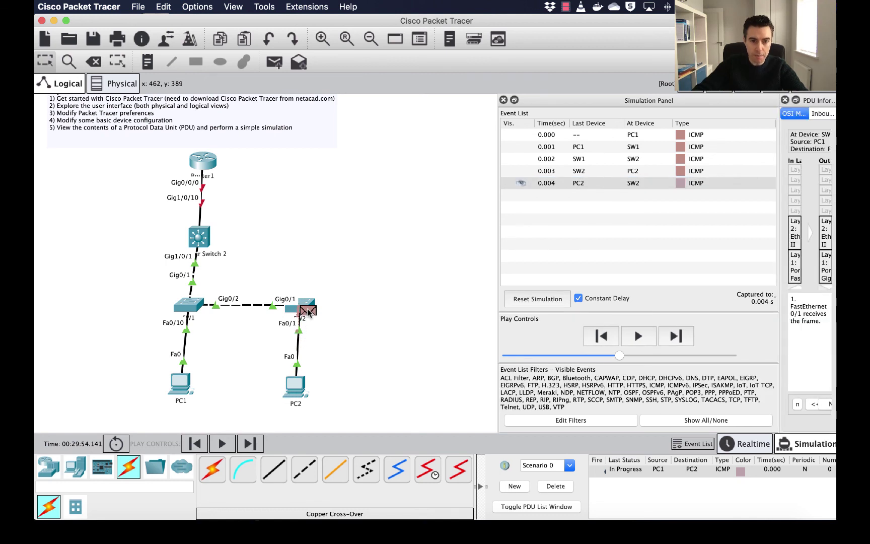
- Undock and enlarge the SW2 PDU information, examine the reply's inbound source and destination MAC addresses, and close the window
click(795, 100)
drag(805, 90, 410, 107)
drag(447, 152, 700, 156)
click(534, 119)
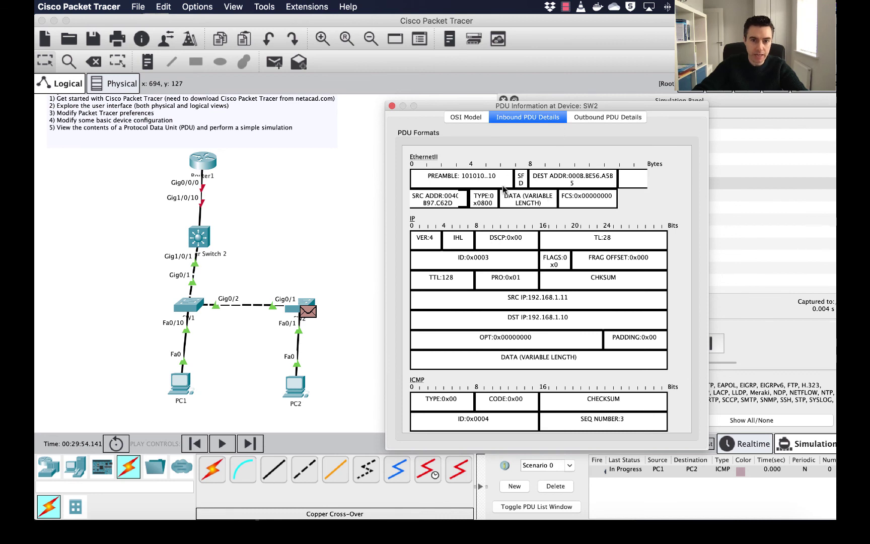
drag(456, 203, 402, 201)
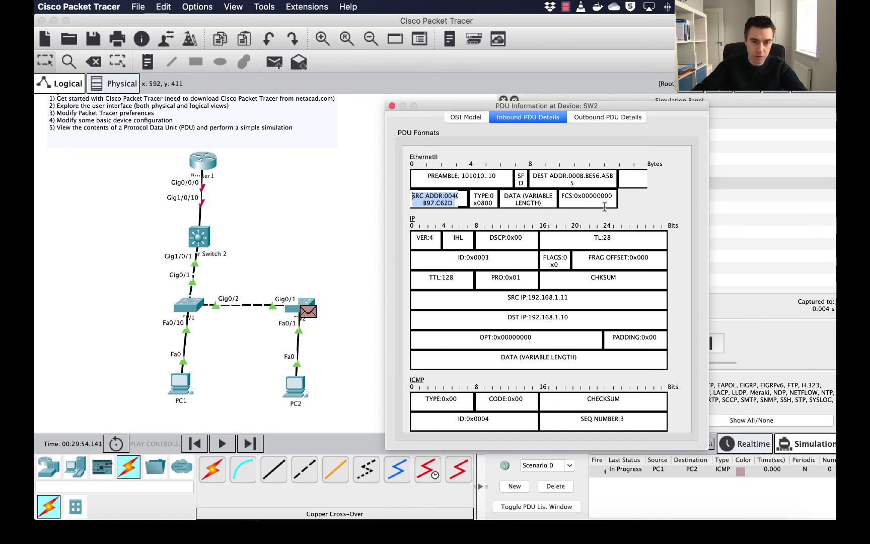
drag(583, 180, 534, 176)
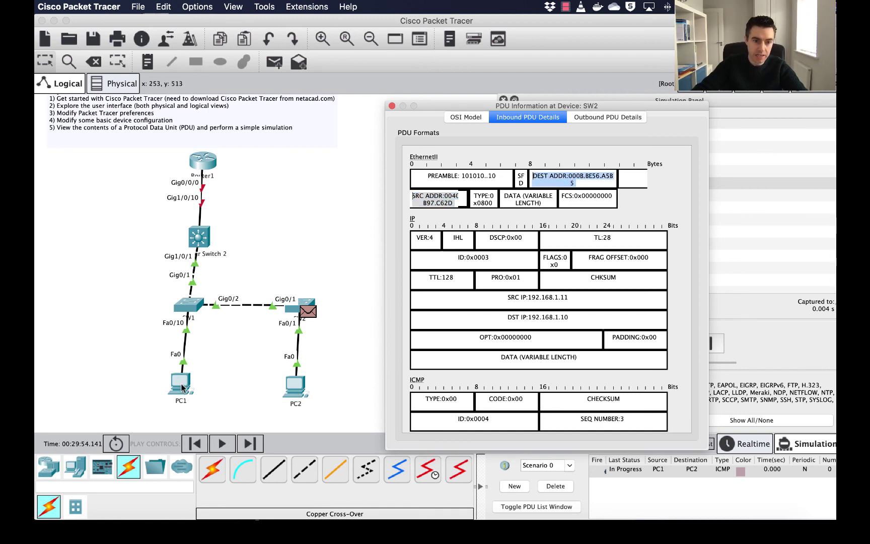
click(391, 106)
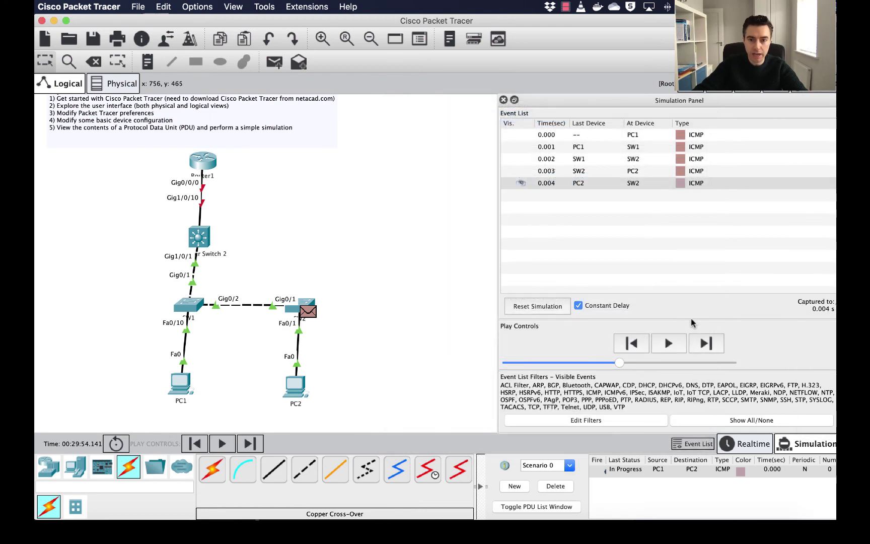
- Advance the simulation by two more events to carry the reply from SW2 through SW1 to PC1
click(705, 343)
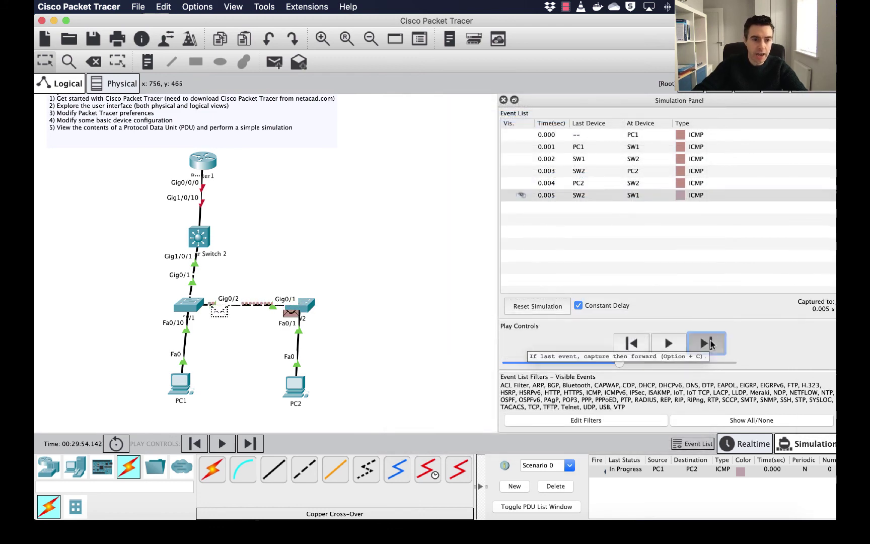
click(707, 343)
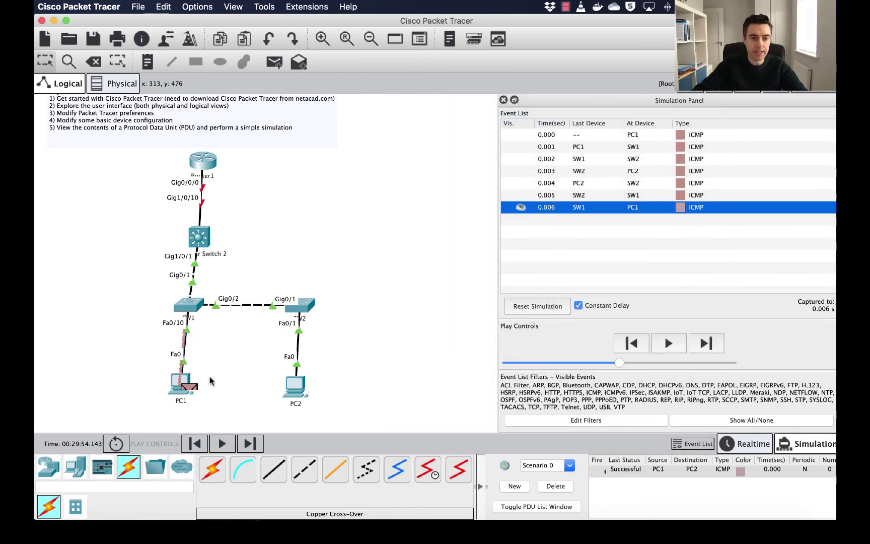